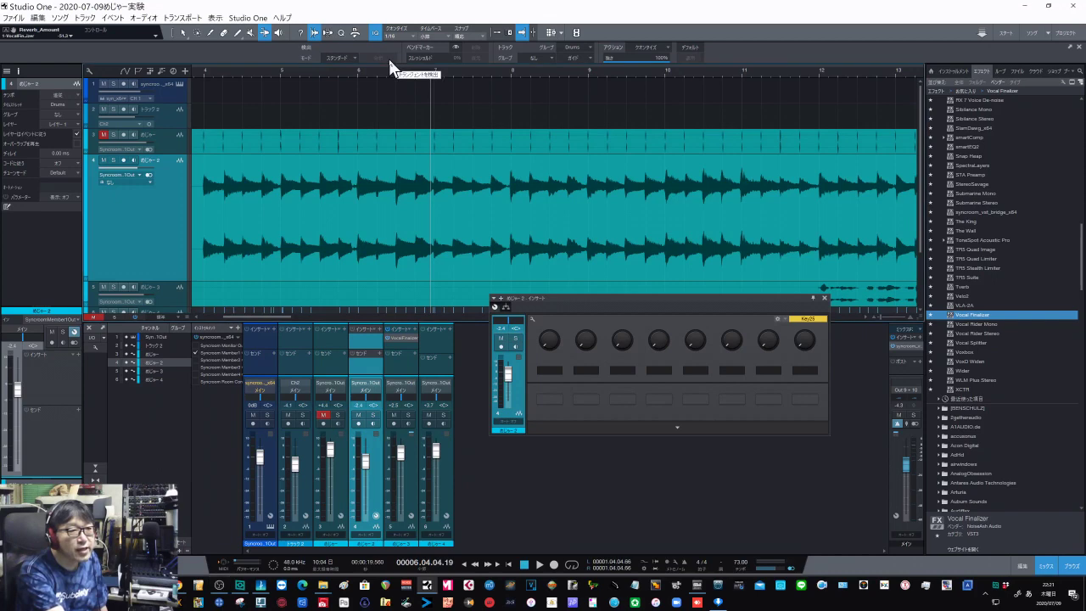
# Select the audio event on track 4 and detect its transients
pyautogui.press('1')
pyautogui.click(329, 170)
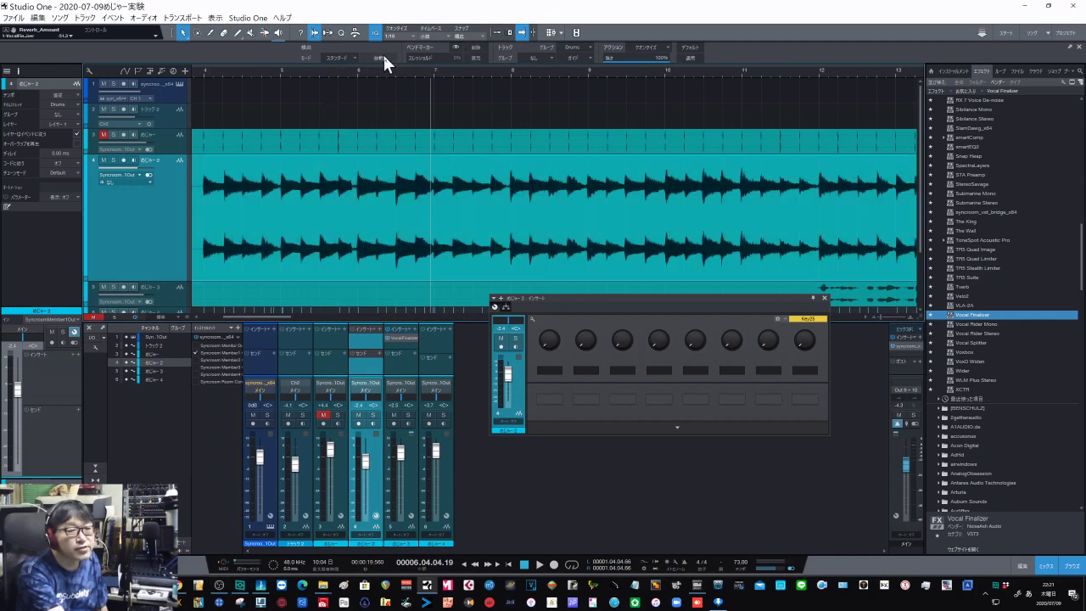
pyautogui.click(378, 60)
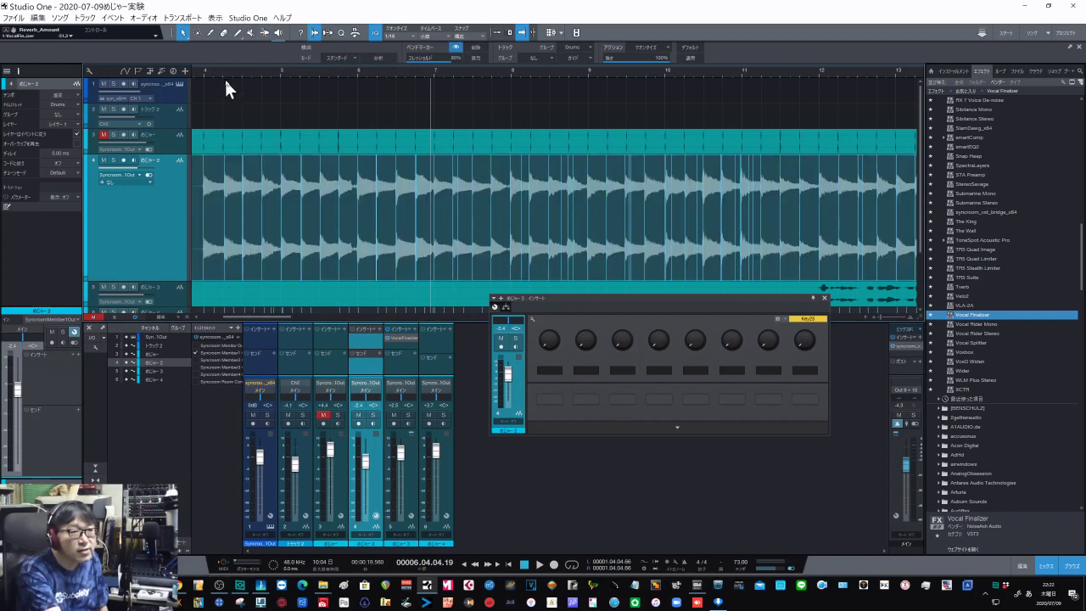
# With the Bend tool, align track 4's bend markers at beats 4.2, 4.3 and 4.4 with the click hits on track 3
pyautogui.click(264, 32)
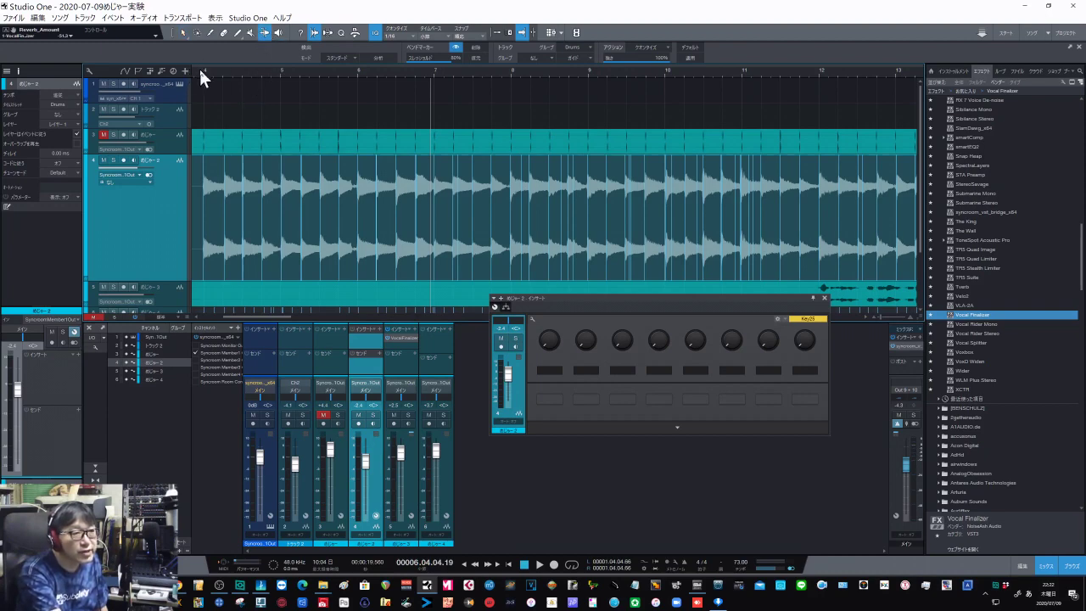
pyautogui.moveTo(201, 71); pyautogui.dragTo(205, 93)
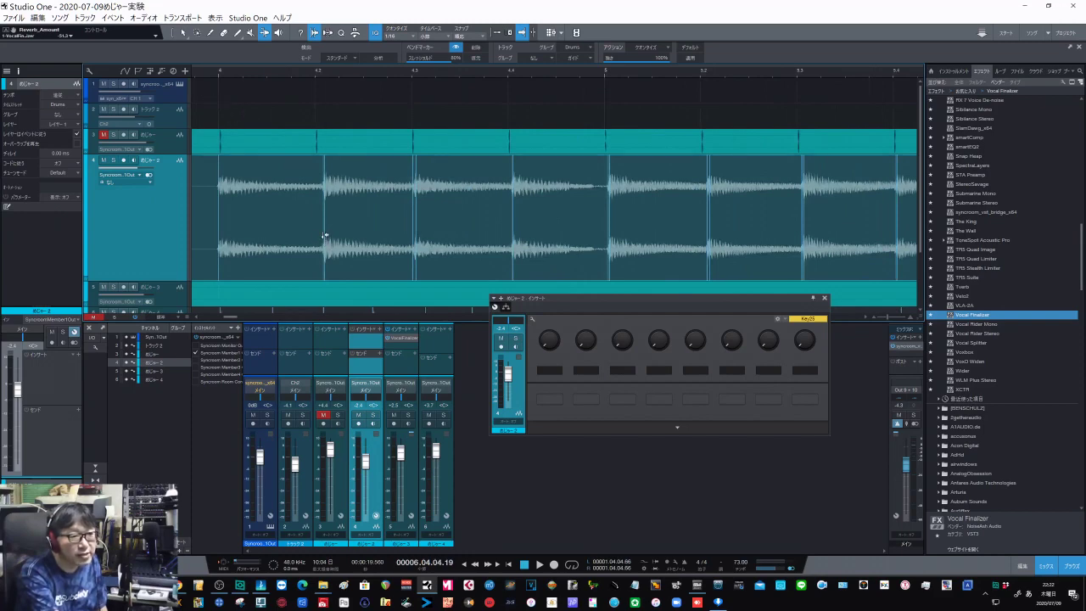
pyautogui.moveTo(325, 235); pyautogui.dragTo(316, 235)
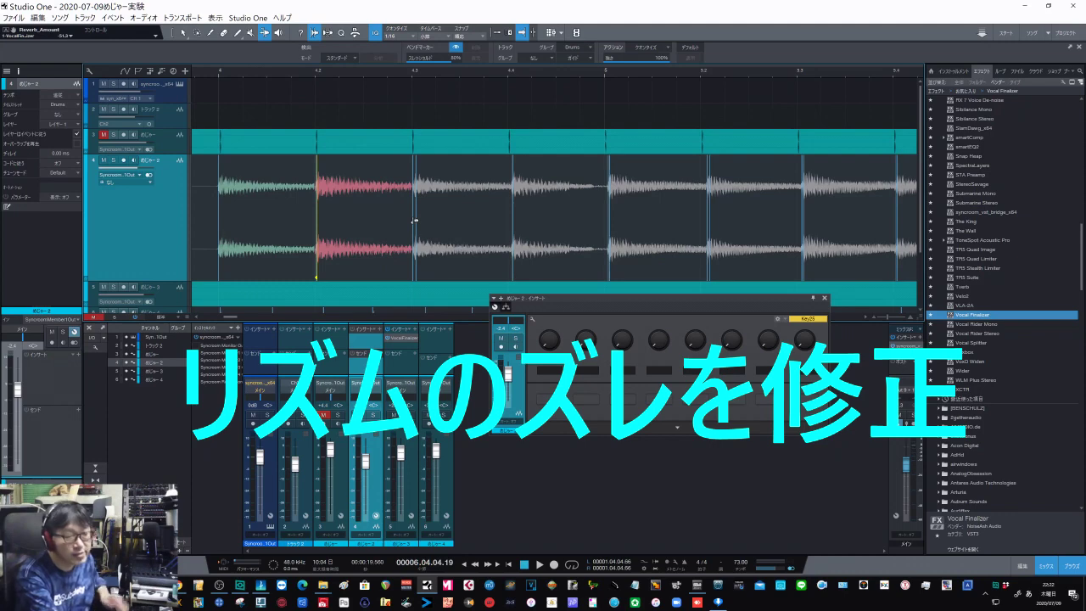
pyautogui.moveTo(415, 221); pyautogui.dragTo(413, 221)
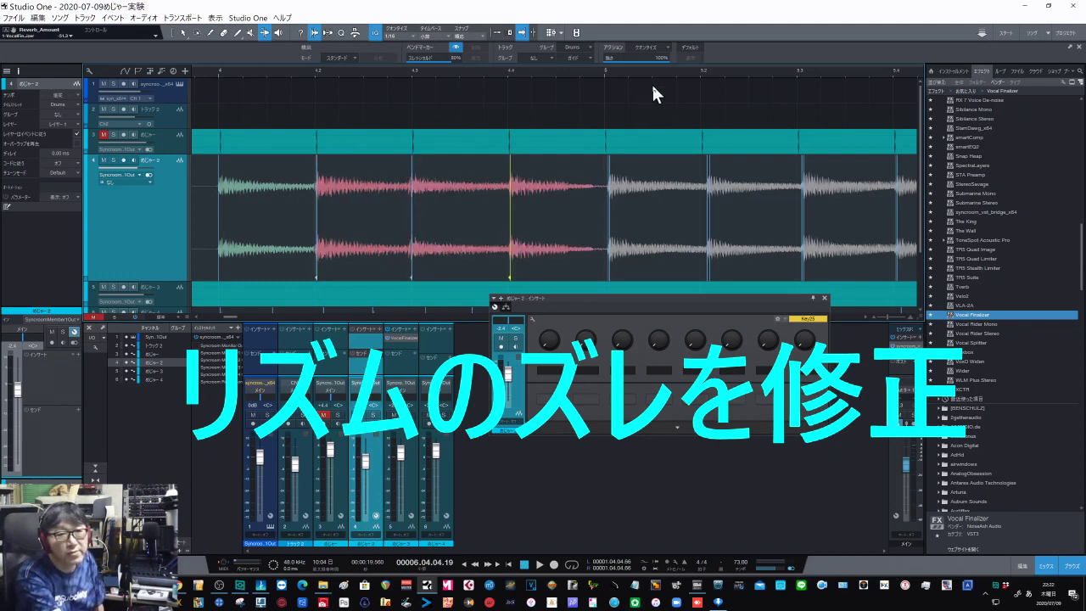
# Move track 4's bend markers at bar 5, beat 5.2 and beat 5.3 toward the matching click hits on track 3
pyautogui.moveTo(665, 72); pyautogui.dragTo(427, 80)
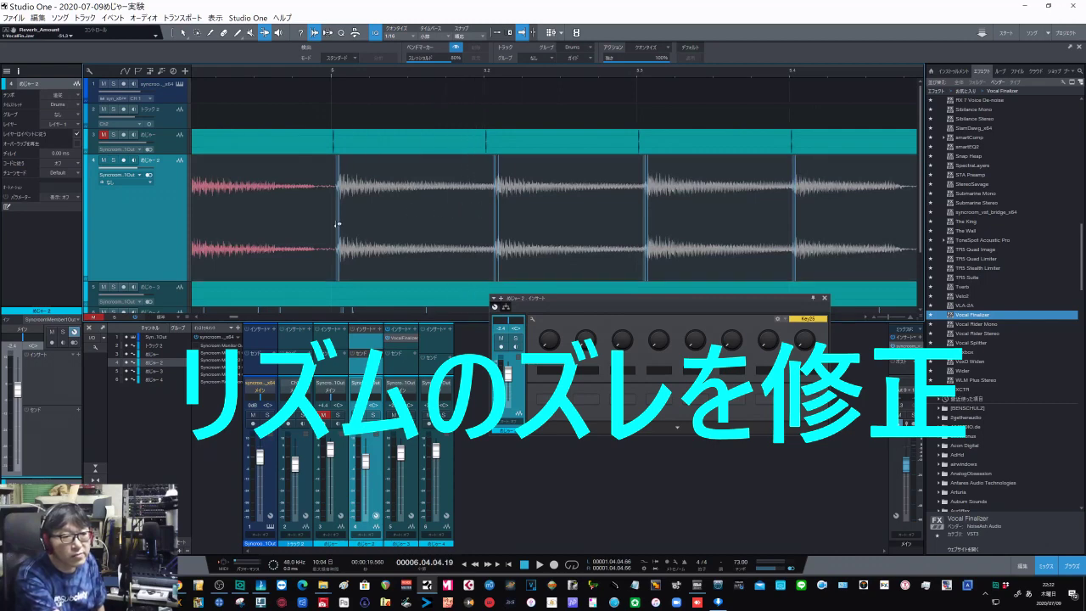
pyautogui.moveTo(343, 221); pyautogui.dragTo(337, 226)
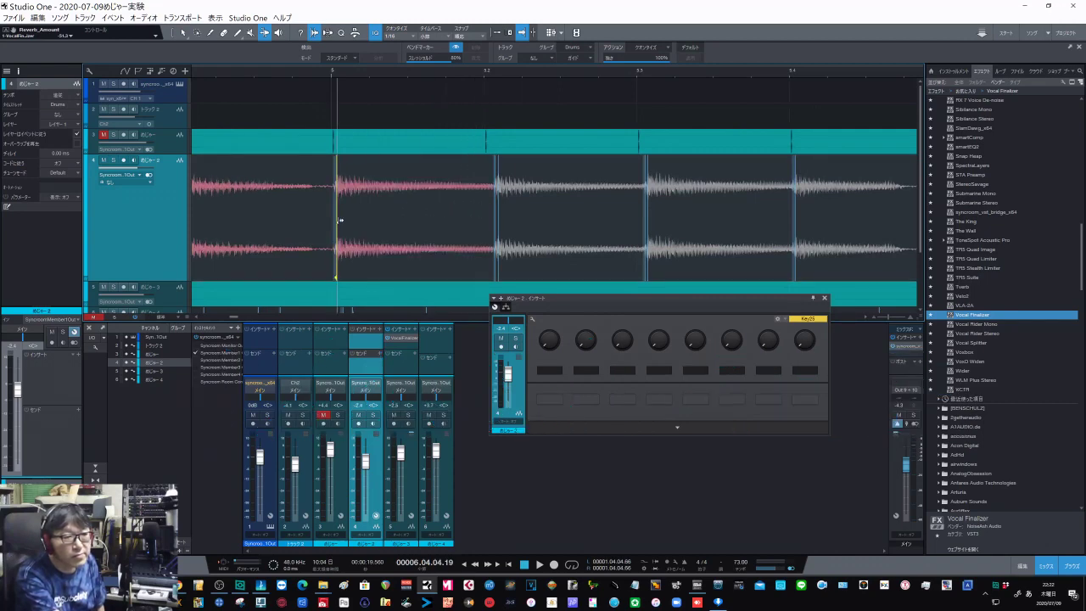
pyautogui.click(498, 225)
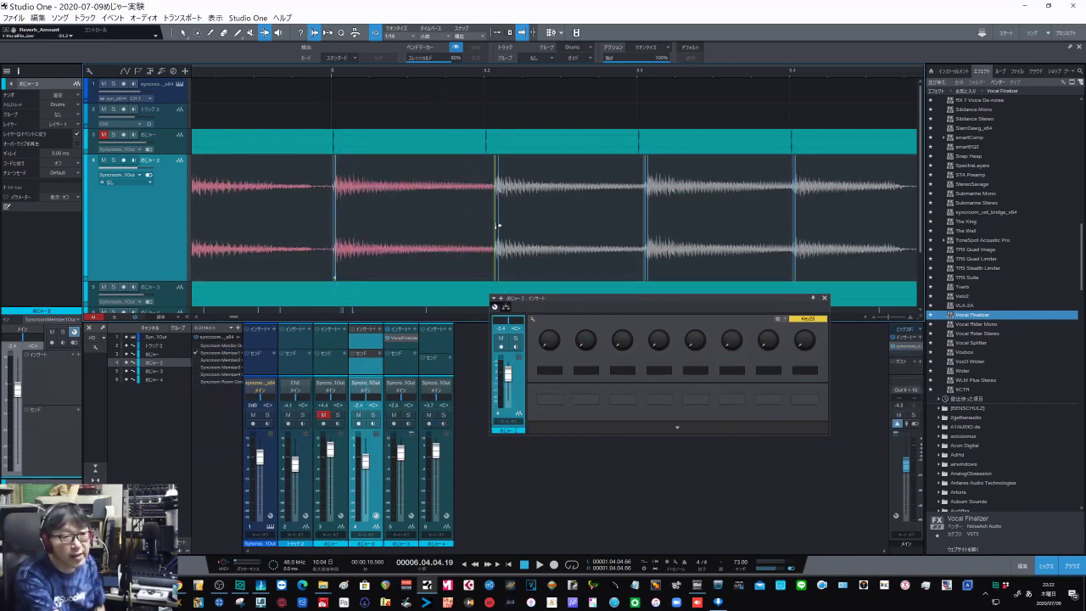
pyautogui.moveTo(498, 226); pyautogui.dragTo(492, 226)
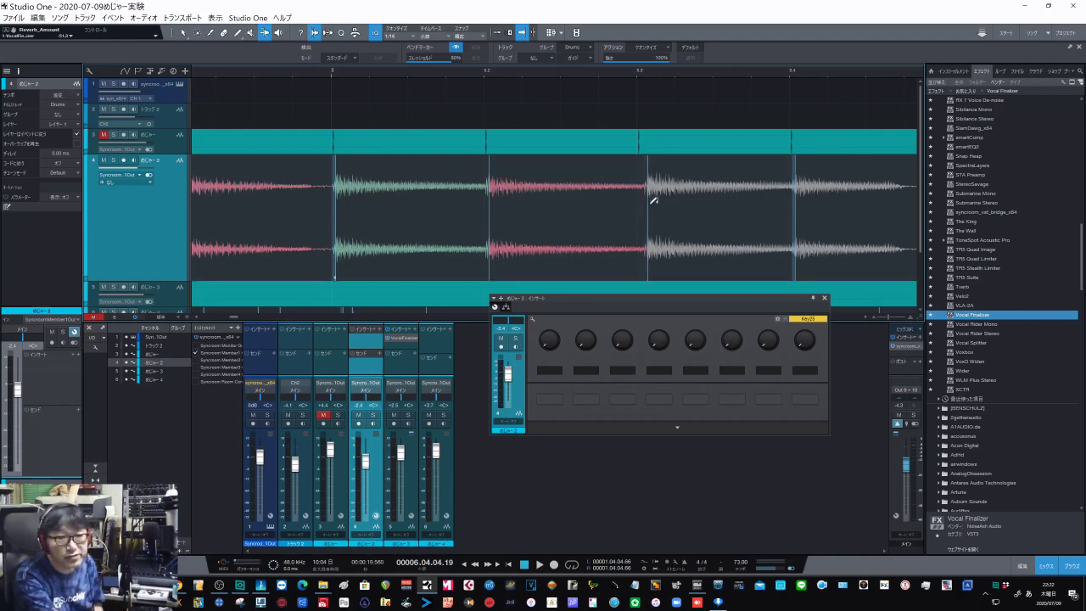
pyautogui.moveTo(648, 203); pyautogui.dragTo(642, 214)
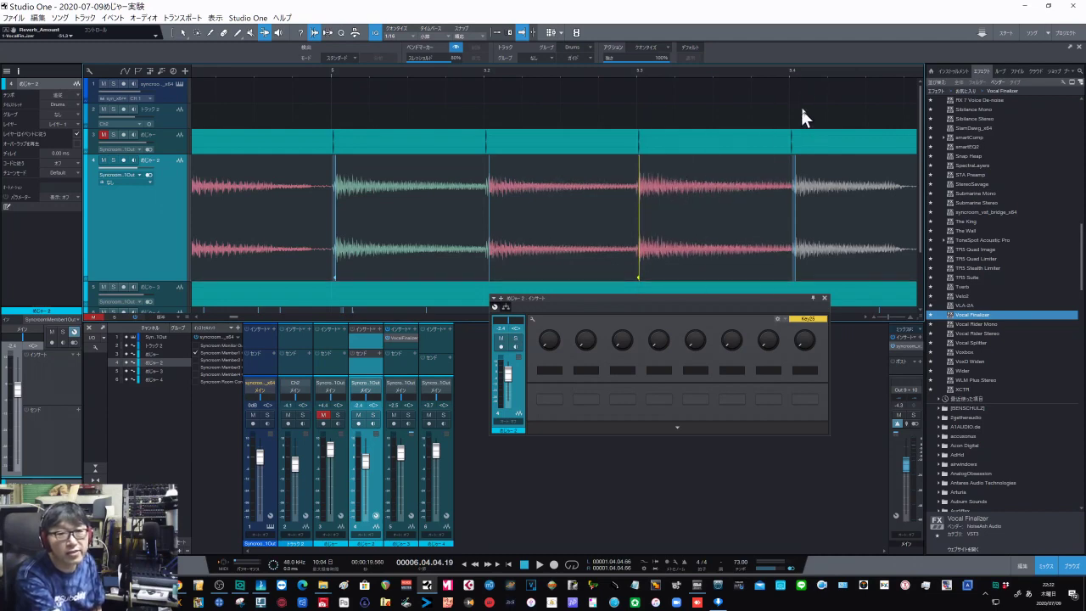
# Align the bend marker at beat 5.4 with the click, and replace the marker at bar 6 with a new one
pyautogui.moveTo(808, 76); pyautogui.dragTo(559, 78)
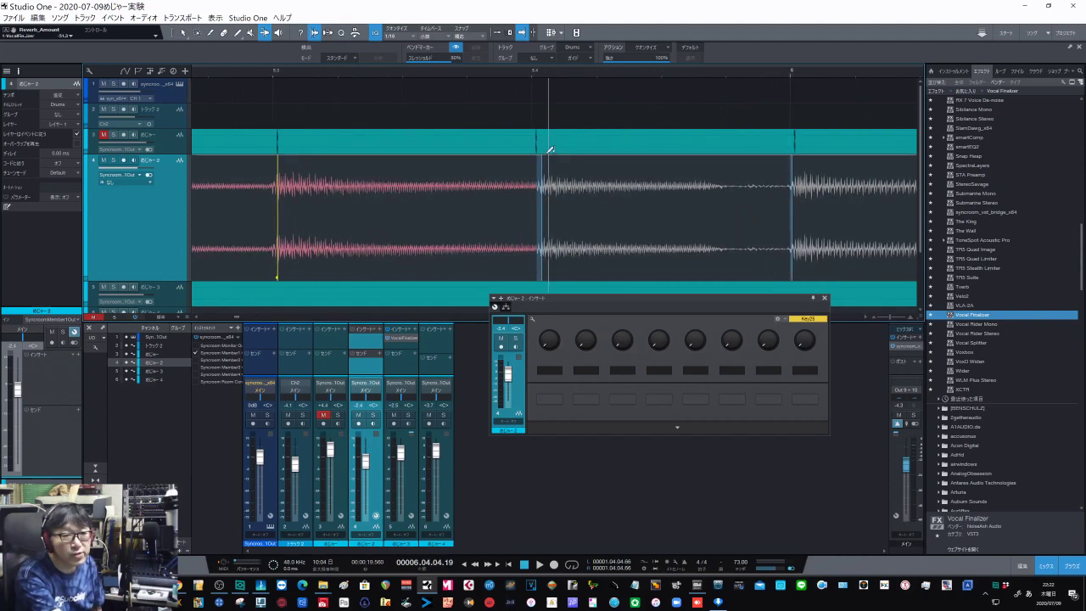
pyautogui.click(539, 211)
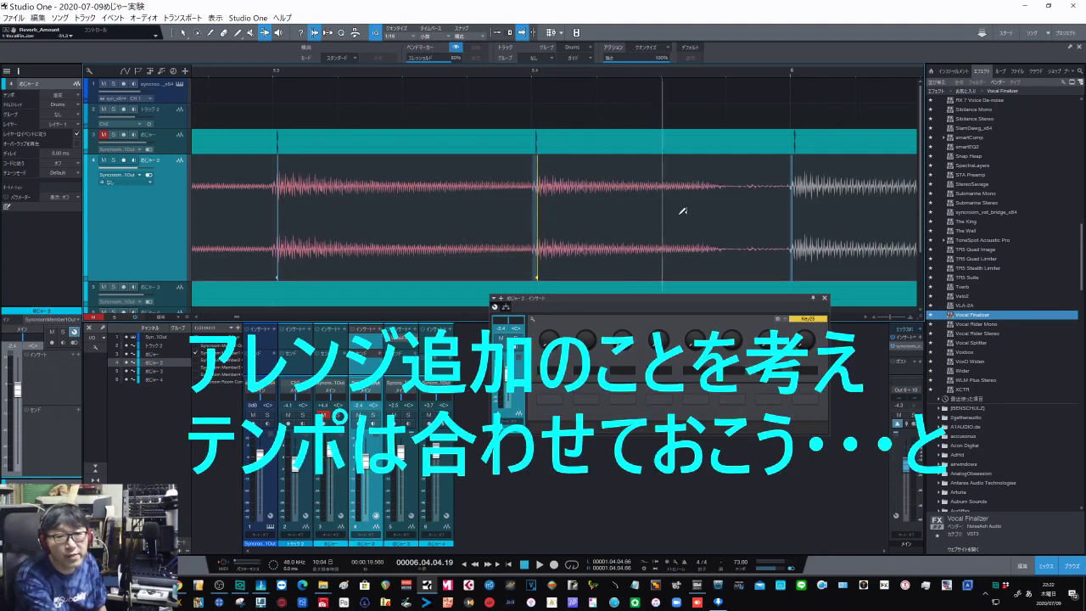
pyautogui.click(793, 217)
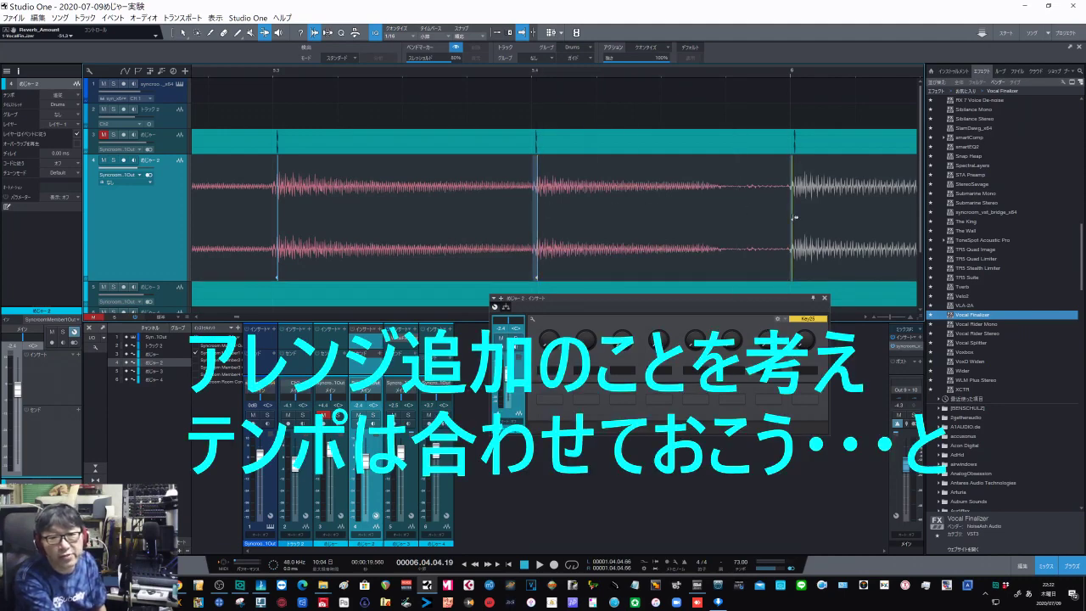
pyautogui.doubleClick(794, 217)
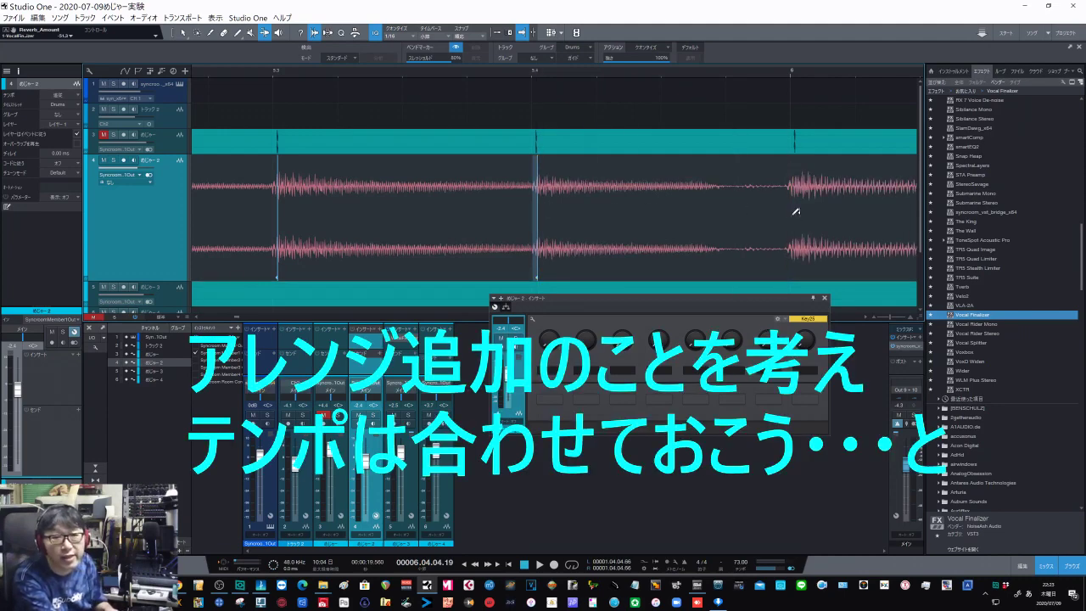
pyautogui.click(796, 203)
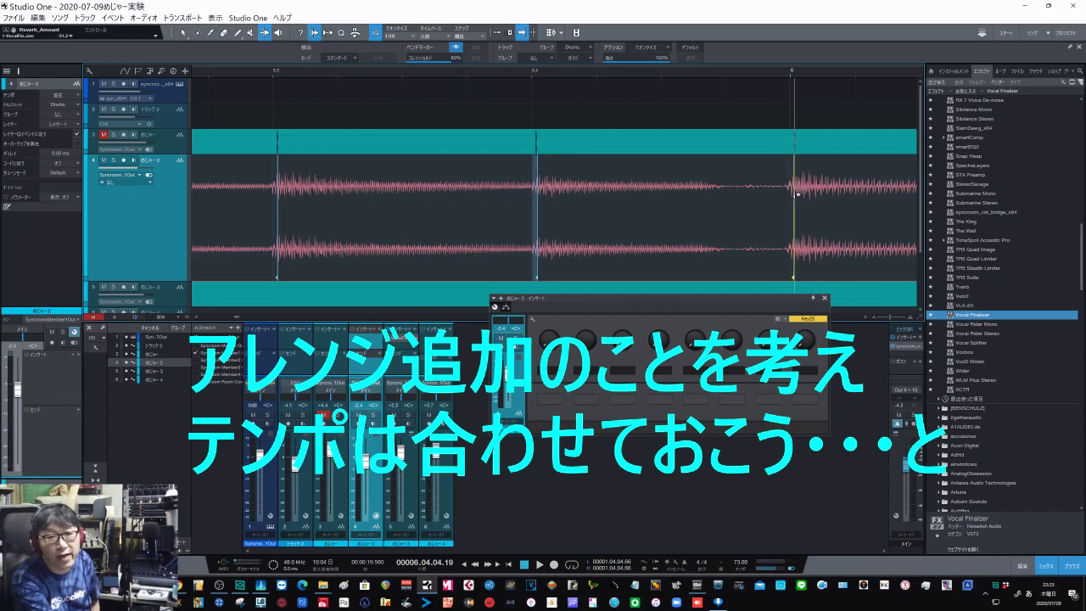
pyautogui.moveTo(796, 207); pyautogui.dragTo(797, 208)
# Align the bend markers at beat 7.4 and bar 8 with the click, and delete the stray marker between bar 8 and beat 8.2
pyautogui.moveTo(722, 73)
pyautogui.mouseDown()
pyautogui.moveTo(716, 61)
pyautogui.moveTo(338, 52)
pyautogui.mouseUp()
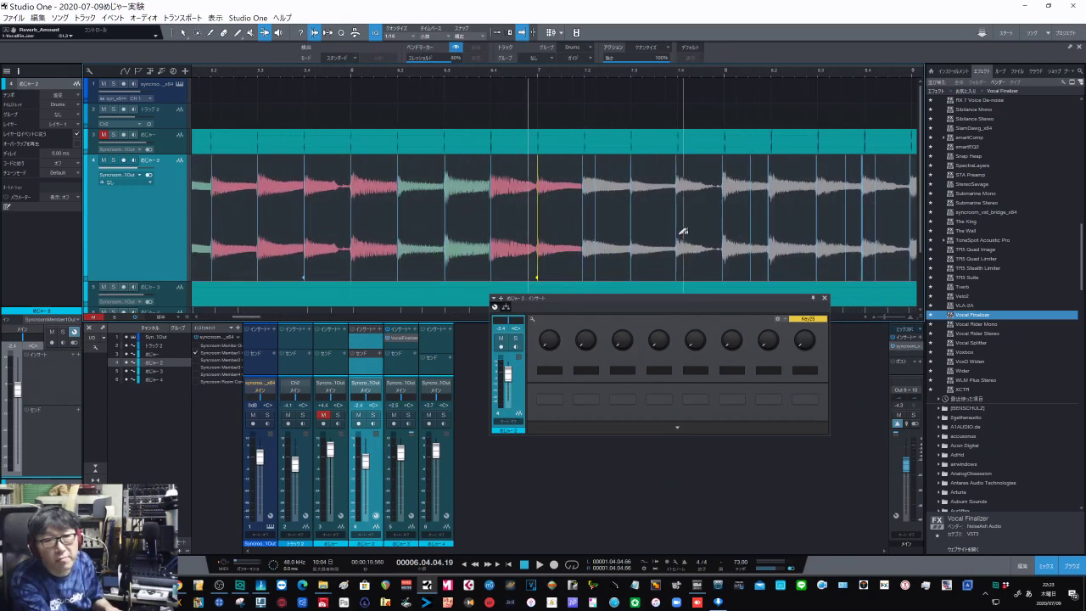
pyautogui.click(679, 239)
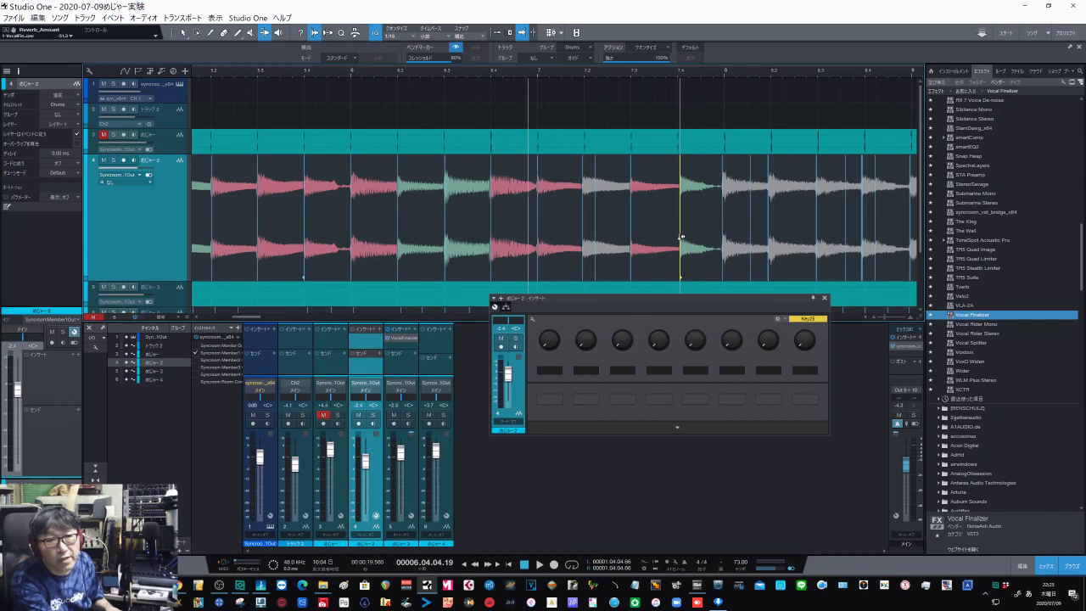
pyautogui.click(726, 231)
pyautogui.click(751, 222)
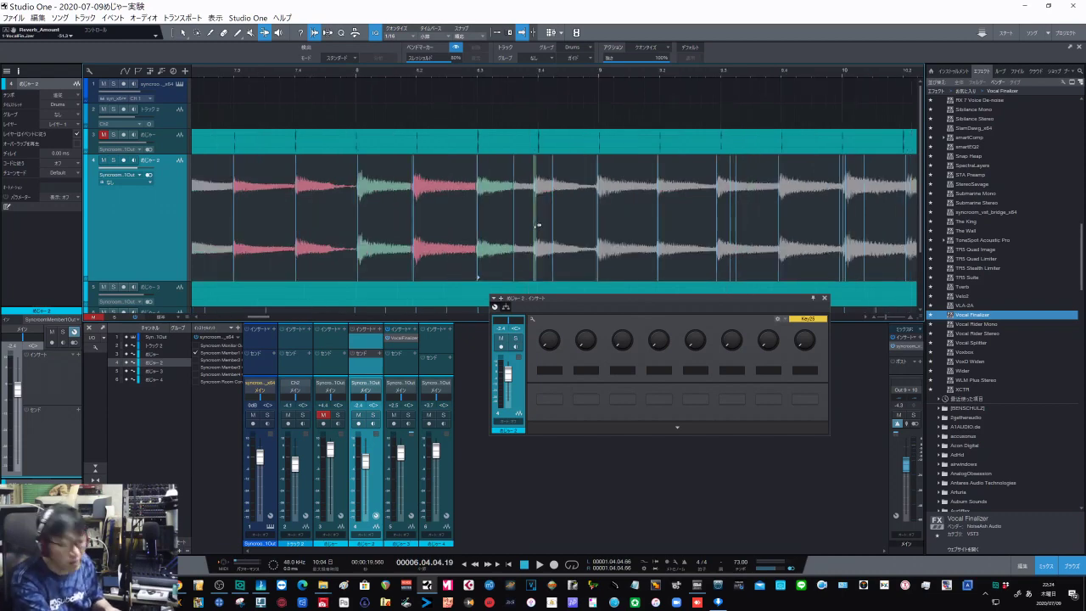
# Align the bend marker at beat 8.4 with the click and delete the stray markers on either side of it
pyautogui.click(537, 225)
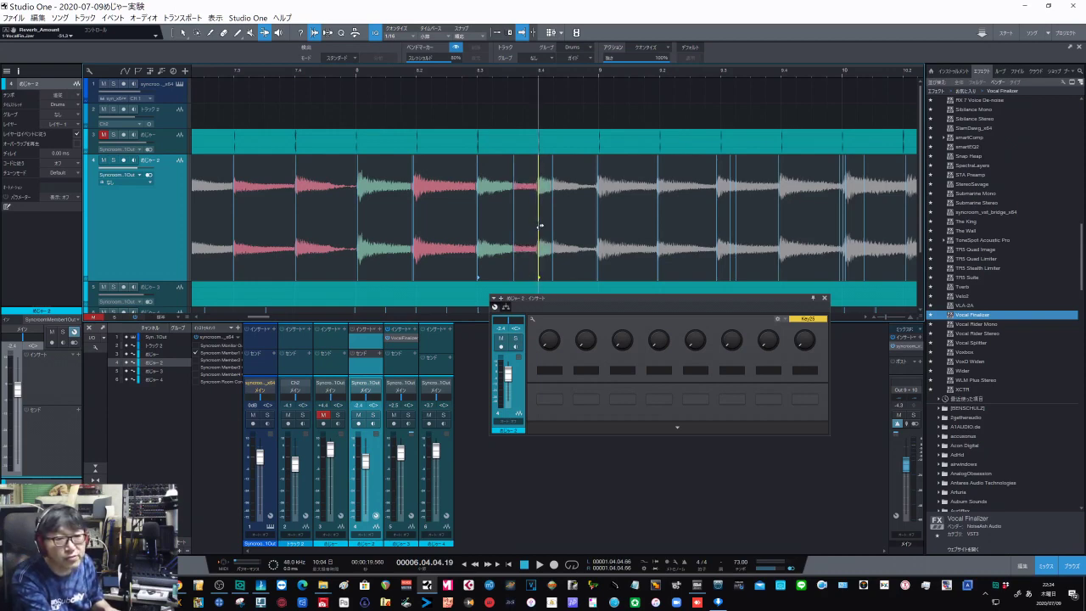
pyautogui.doubleClick(514, 227)
pyautogui.doubleClick(553, 221)
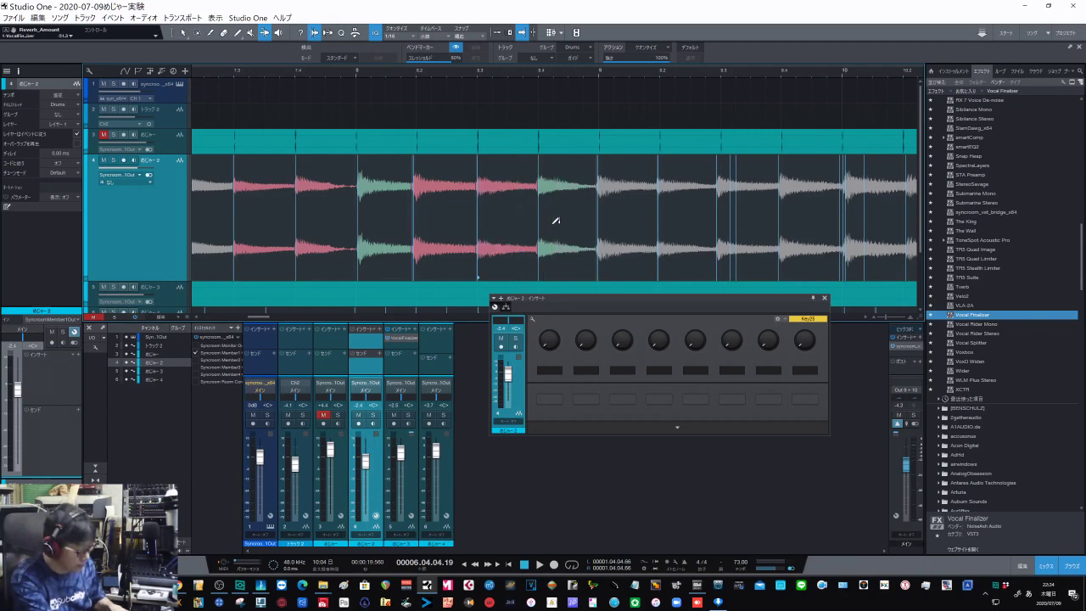
# Adjust the bend marker at bar 9 and delete the stray markers just after beat 9.3
pyautogui.click(600, 221)
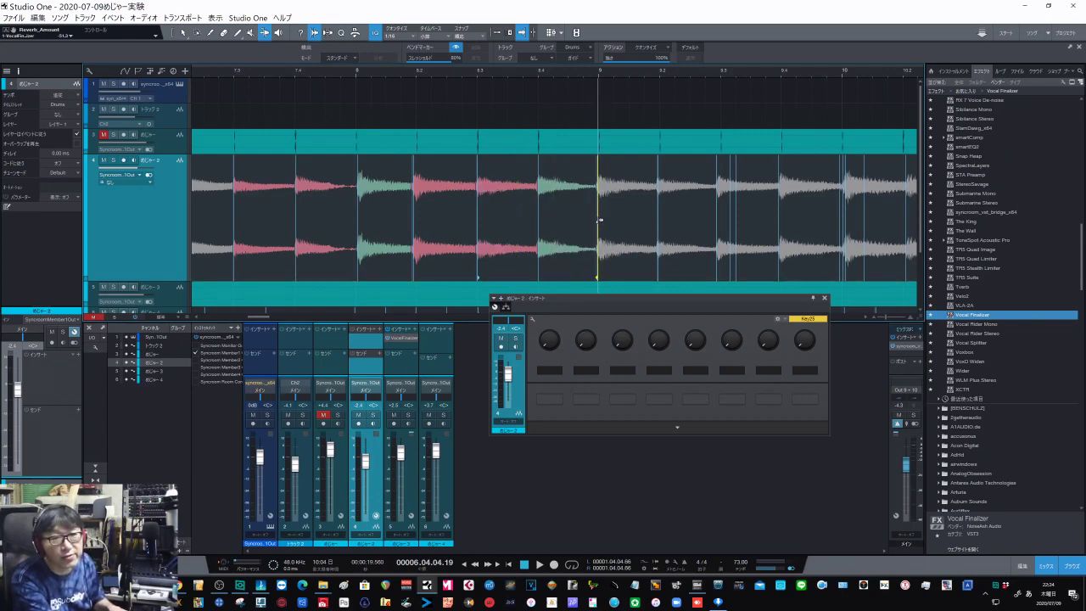
pyautogui.click(733, 208)
pyautogui.hotkey('ctrl', 'z')
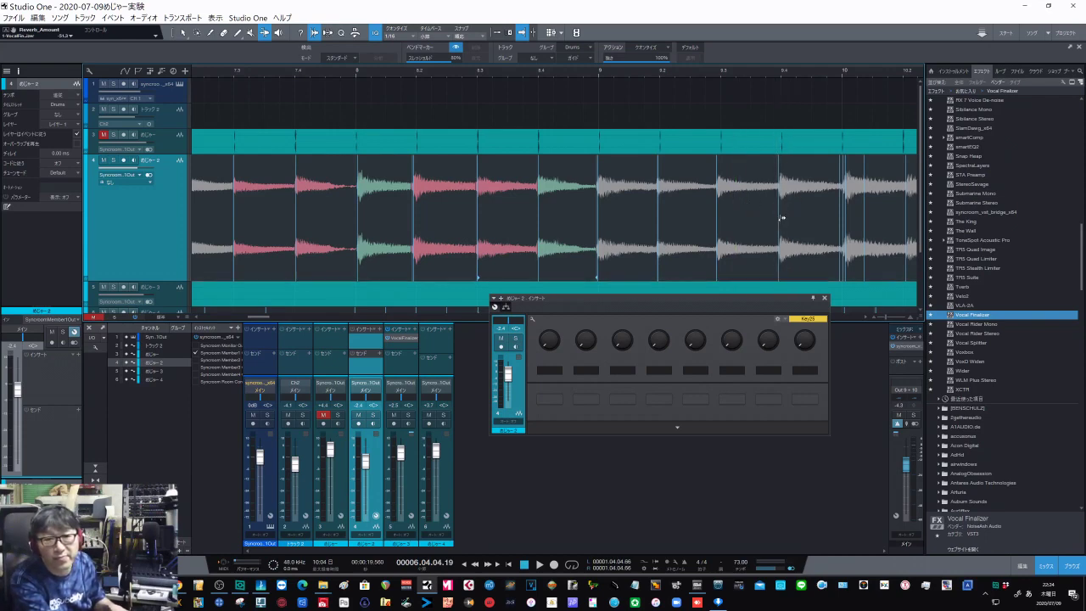
# Align the bend markers at beats 9.4 and 9.3 on track 4 with the click hits on track 3
pyautogui.click(781, 218)
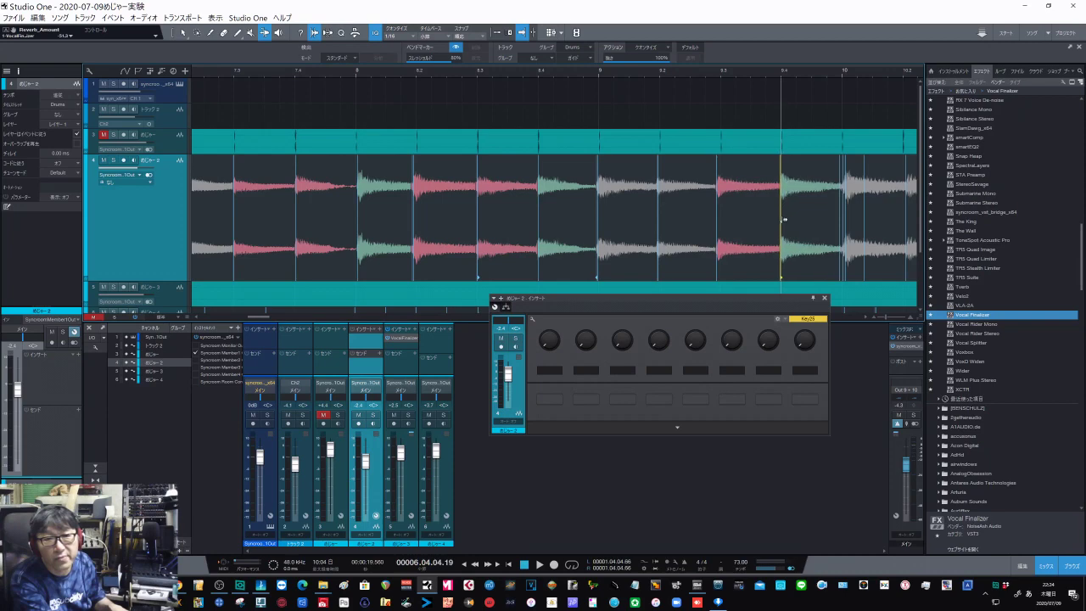
pyautogui.click(719, 219)
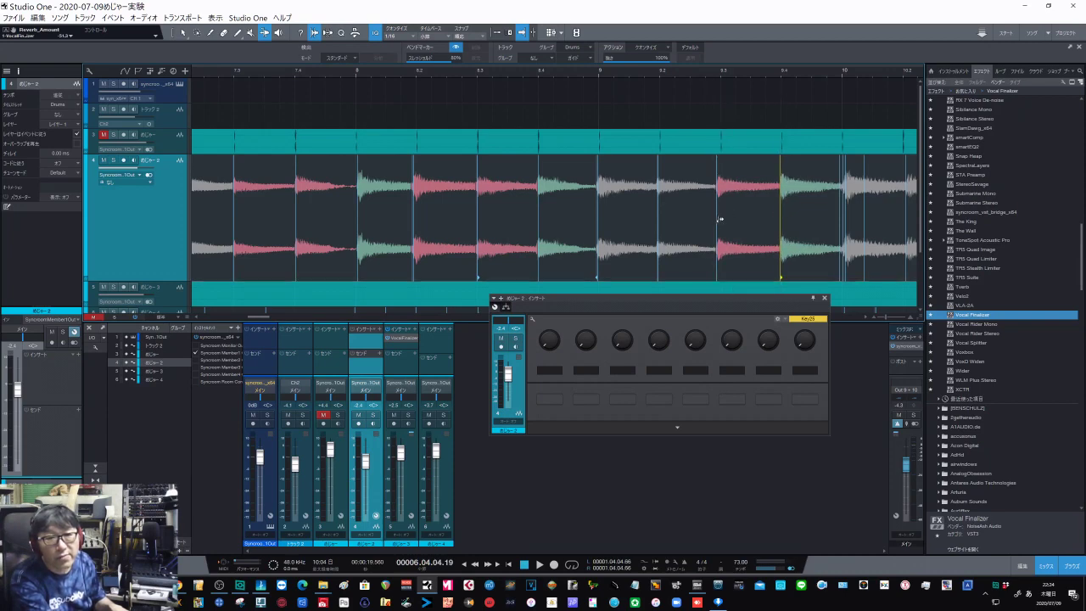
pyautogui.moveTo(719, 219); pyautogui.dragTo(723, 219)
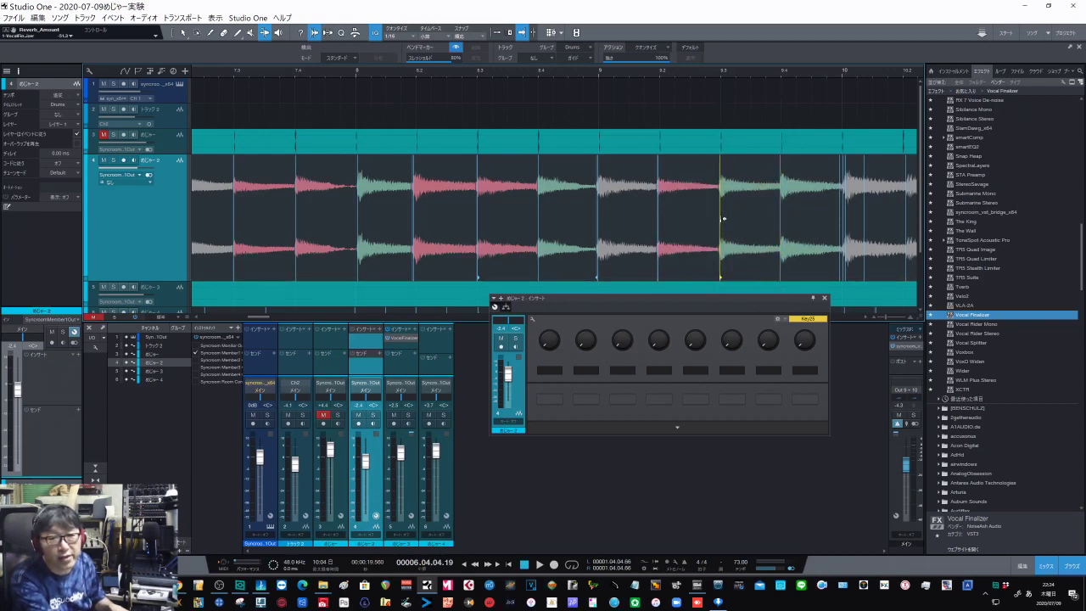
pyautogui.moveTo(666, 70); pyautogui.dragTo(337, 69)
pyautogui.moveTo(477, 72); pyautogui.dragTo(479, 93)
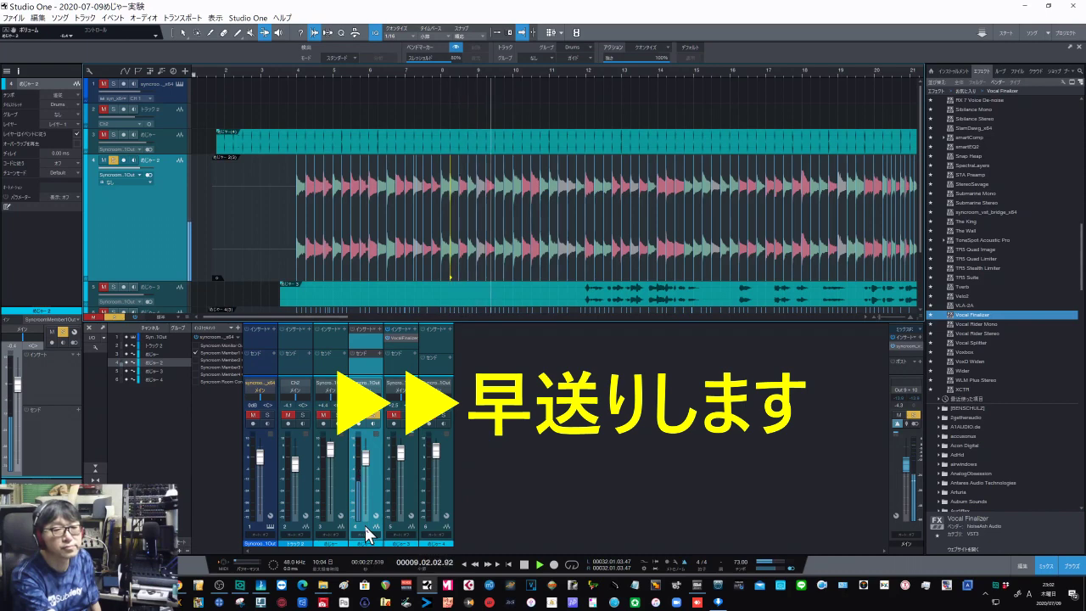
# Move track 4's bend marker at beat 19.2 slightly earlier to match the click hit on track 3
pyautogui.moveTo(535, 71); pyautogui.dragTo(488, 84)
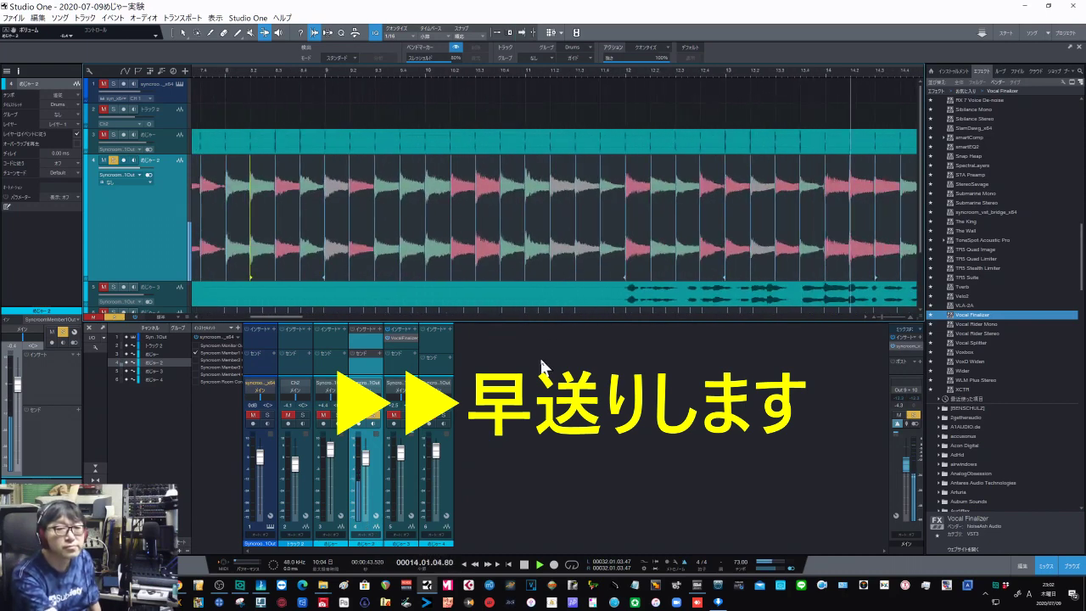
pyautogui.click(522, 32)
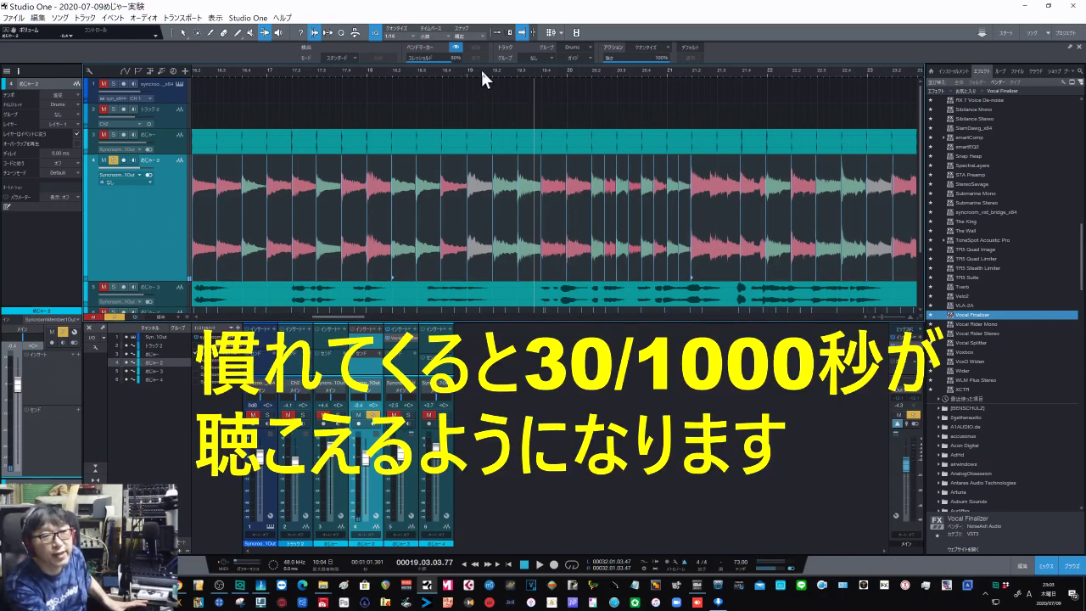
pyautogui.scroll(4, 481, 77)
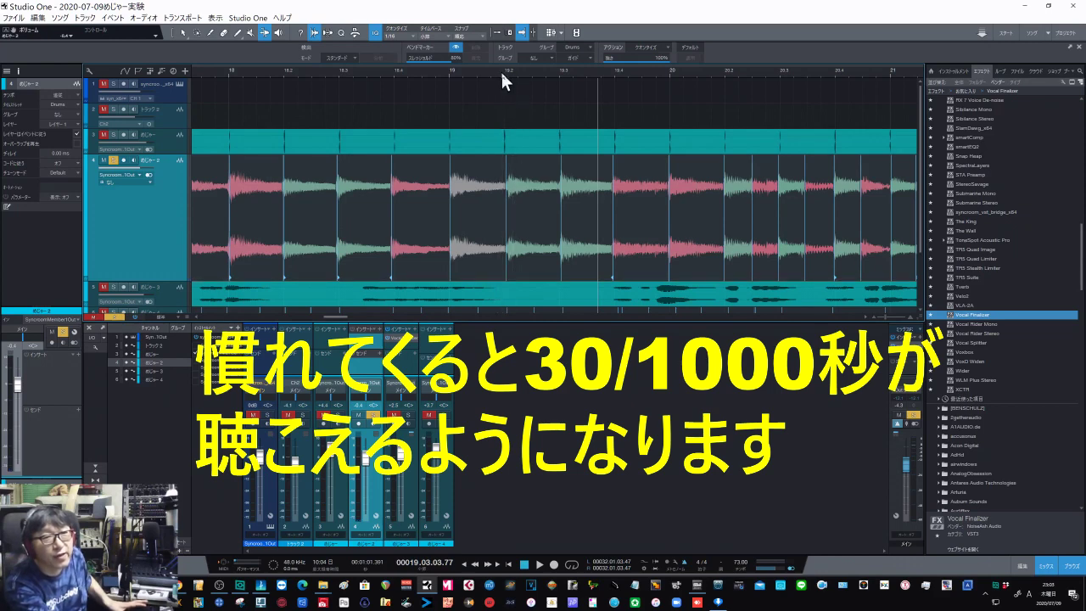
pyautogui.scroll(3, 501, 80)
pyautogui.scroll(1, 500, 87)
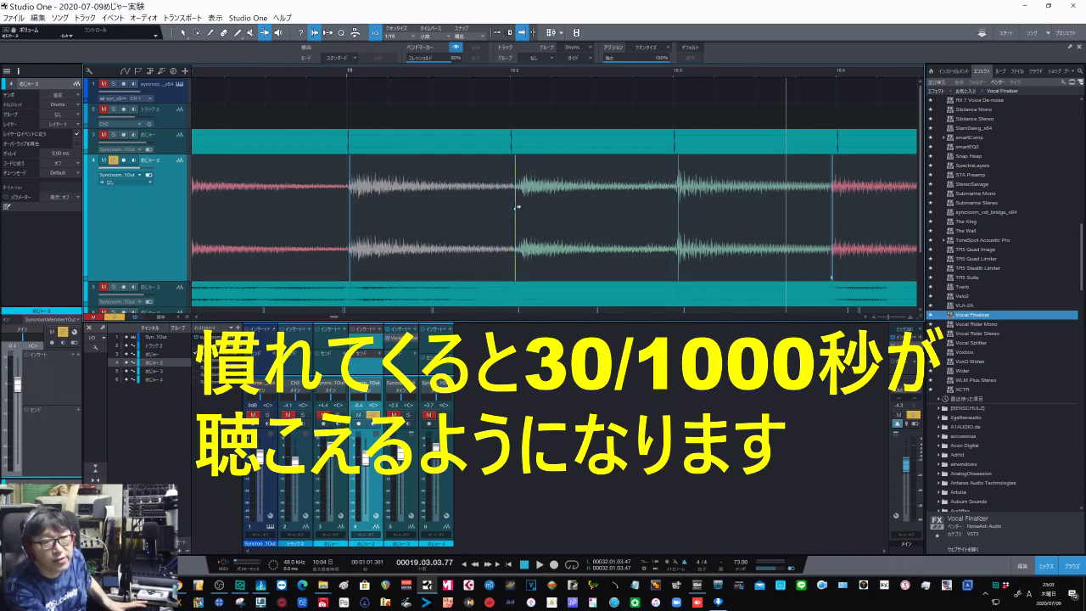
pyautogui.moveTo(517, 207); pyautogui.dragTo(509, 211)
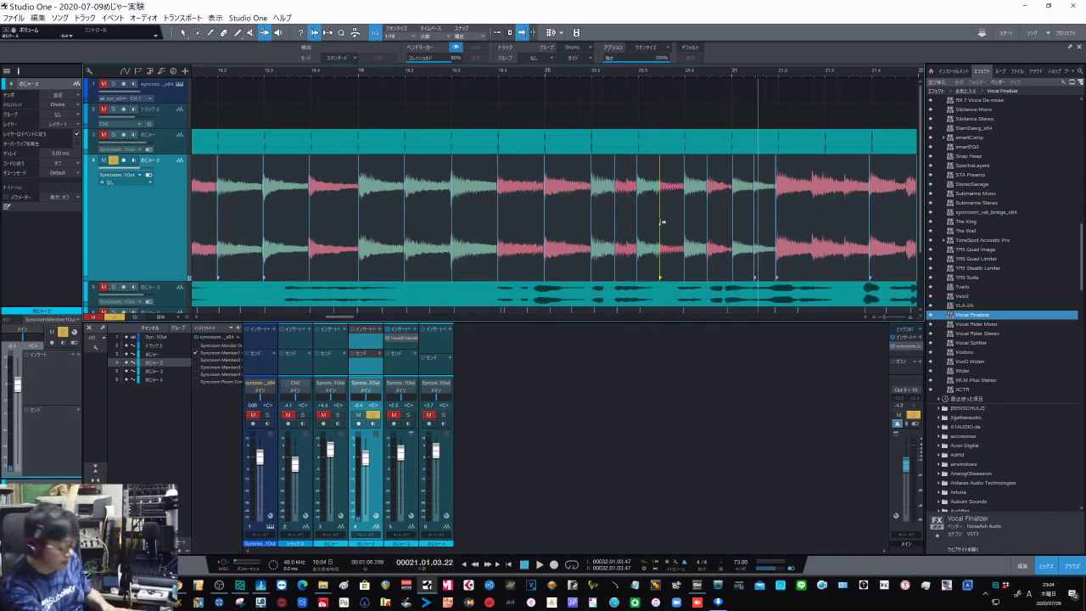
# Play back the soloed track from around bar 20 and shift the bend marker just before bar 22 slightly earlier
pyautogui.click(550, 73)
pyautogui.press('space')
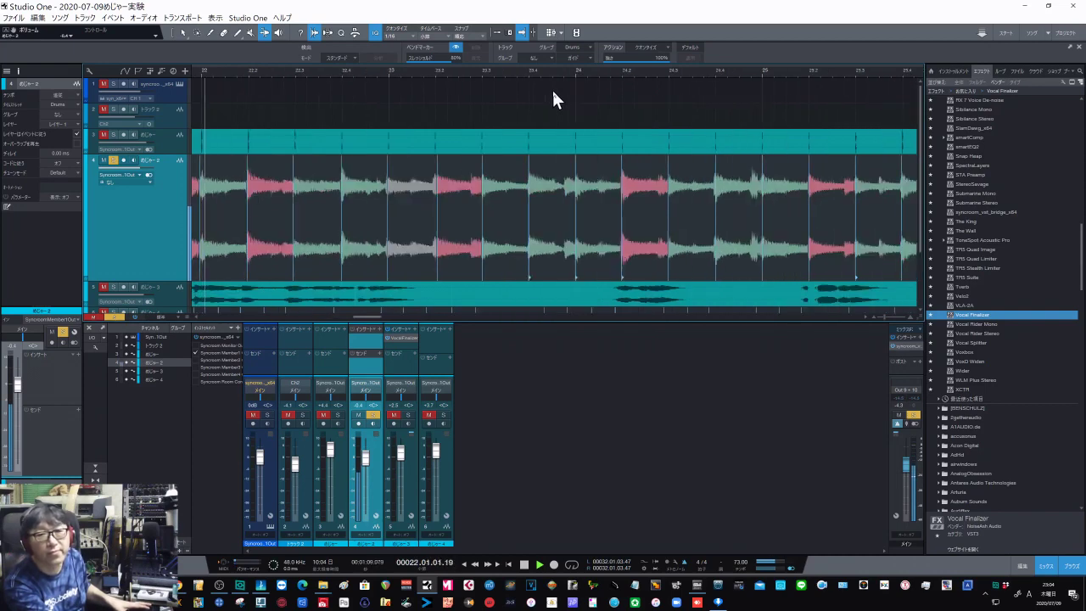
pyautogui.moveTo(235, 73); pyautogui.dragTo(475, 102)
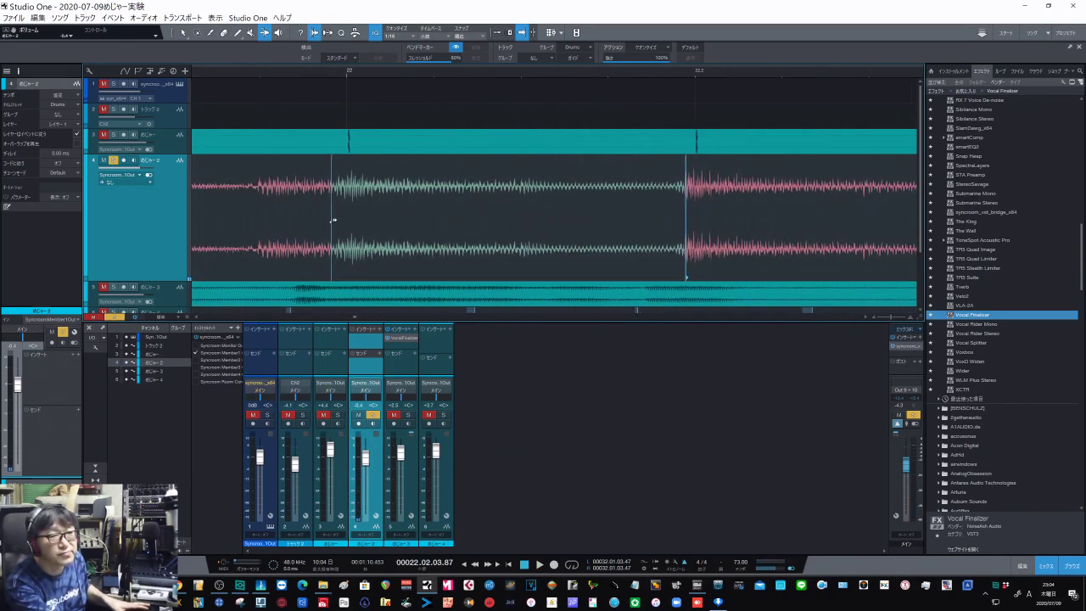
pyautogui.moveTo(332, 221); pyautogui.dragTo(325, 221)
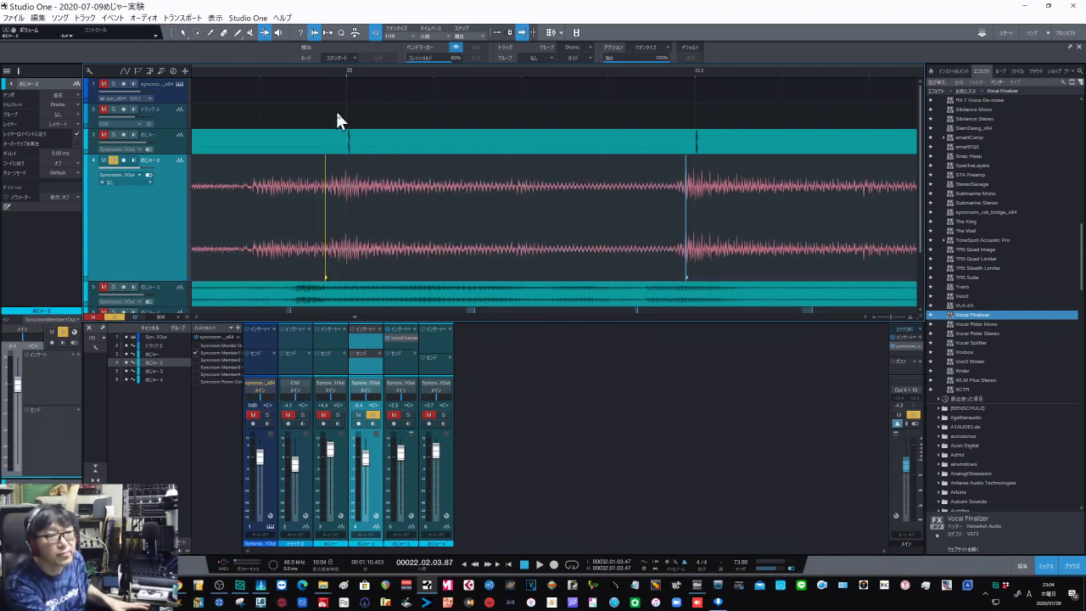
# Insert a bend marker just before beat 21.3 on track 4 and play back from just before beat 21.2
pyautogui.moveTo(372, 73); pyautogui.dragTo(517, 58)
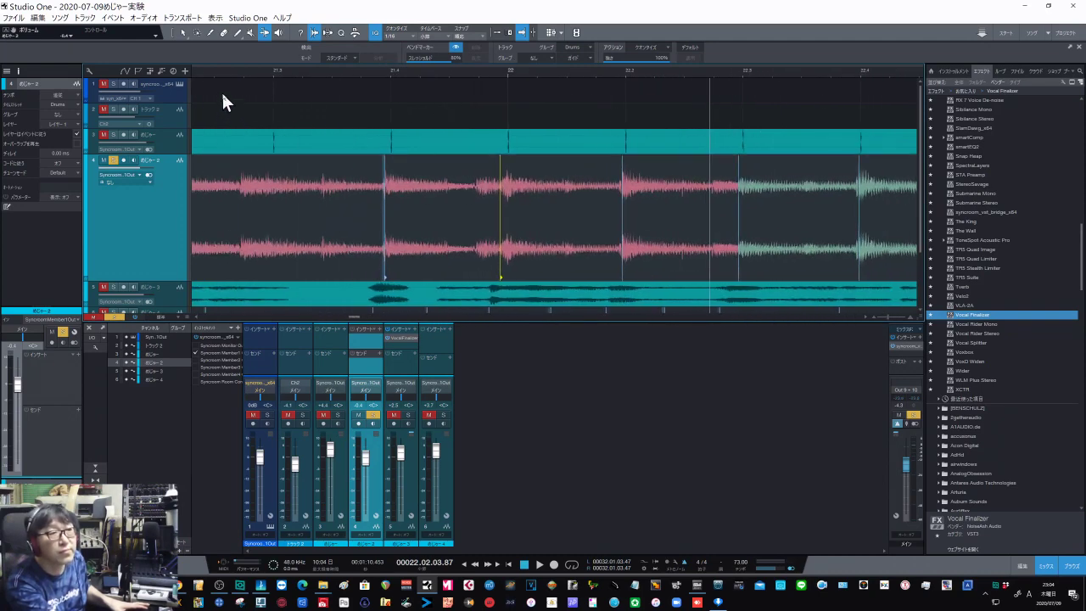
pyautogui.click(273, 197)
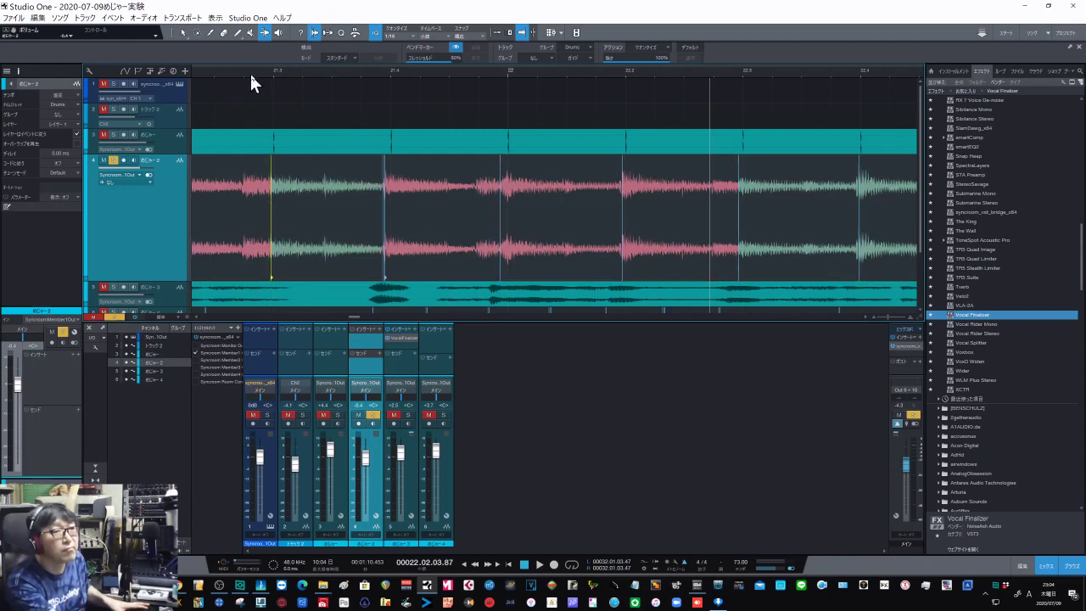
pyautogui.scroll(-2, 250, 77)
pyautogui.click(210, 71)
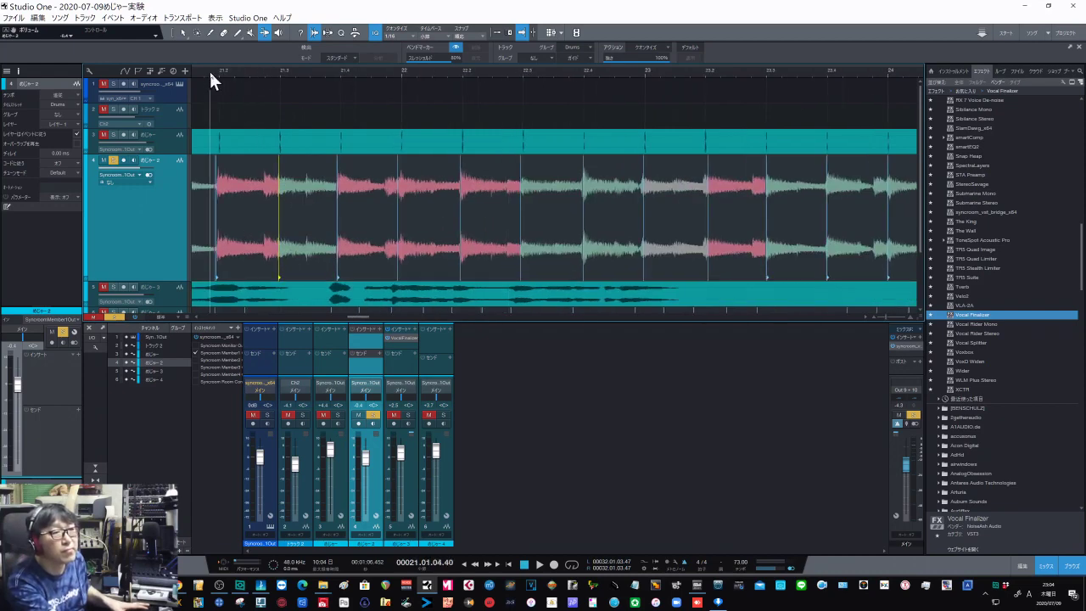
pyautogui.press('space')
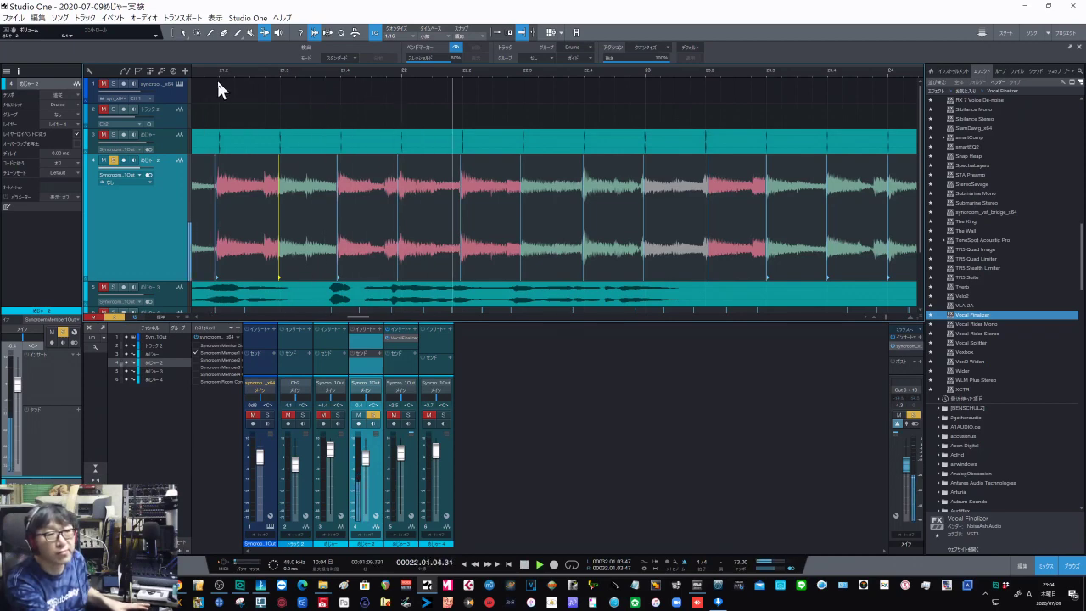
# Shift track 4's bend marker at beat 21.4 slightly later onto the click hit and replay from before beat 21.2
pyautogui.click(340, 225)
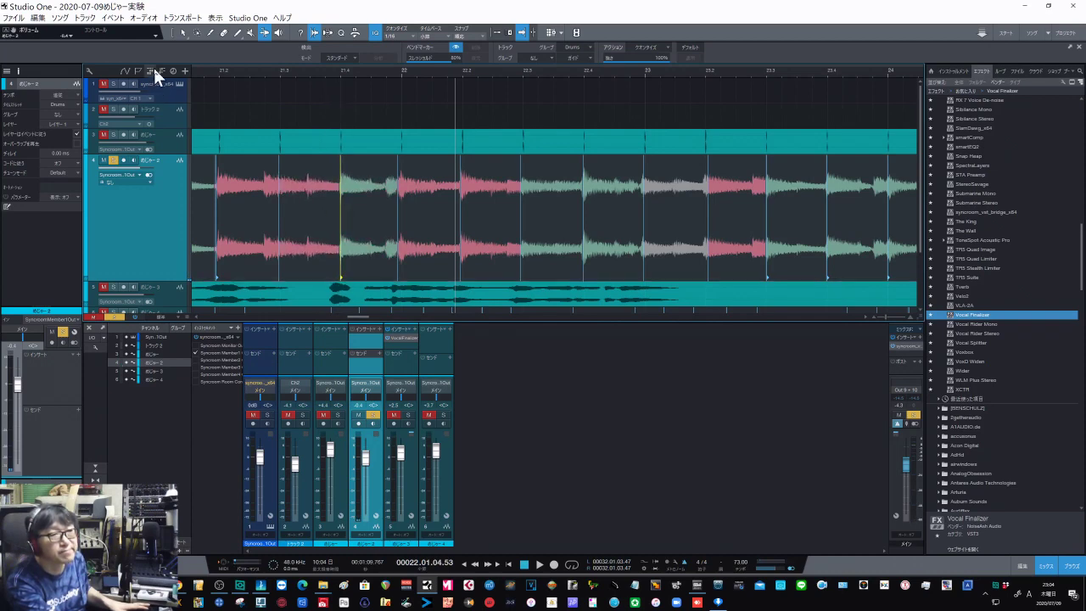
pyautogui.click(203, 72)
pyautogui.press('space')
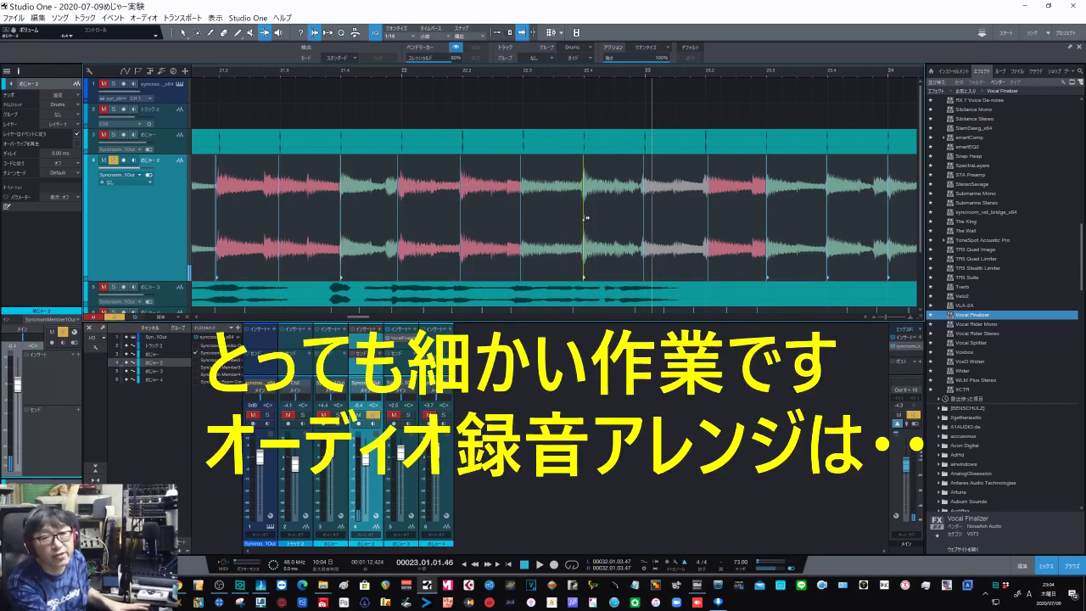
# Move track 4's bend marker at beat 22.4 slightly later to match the click hit and play back from bar 22
pyautogui.moveTo(587, 218); pyautogui.dragTo(589, 219)
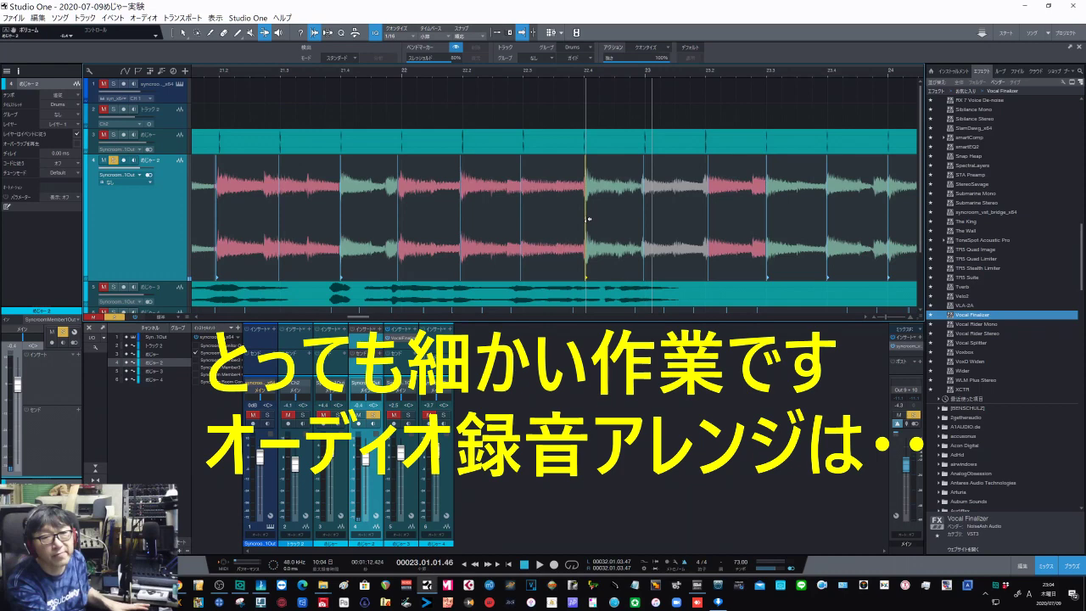
pyautogui.click(396, 68)
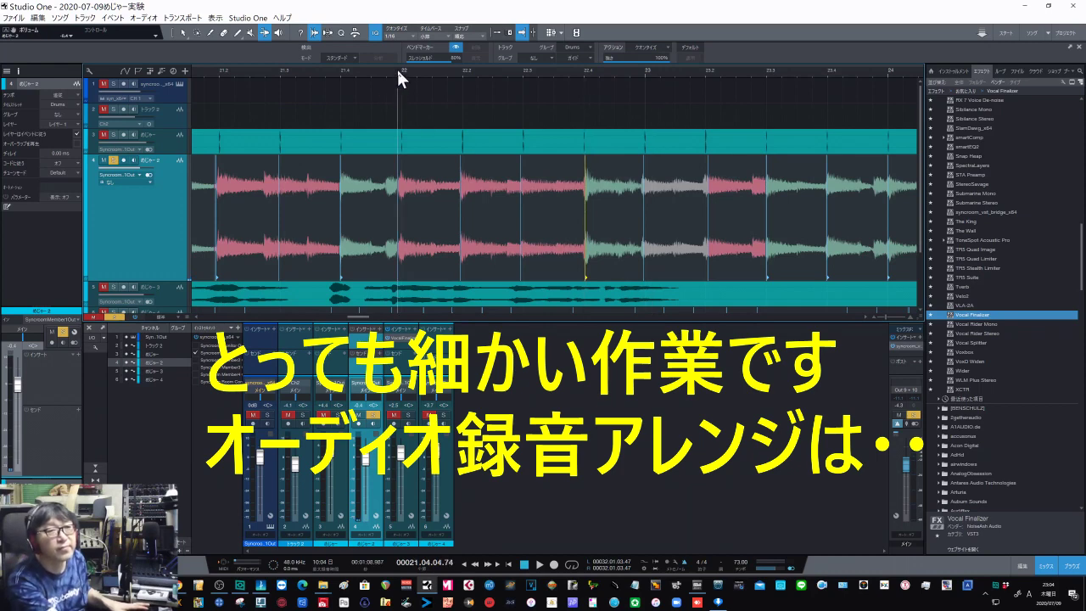
pyautogui.press('space')
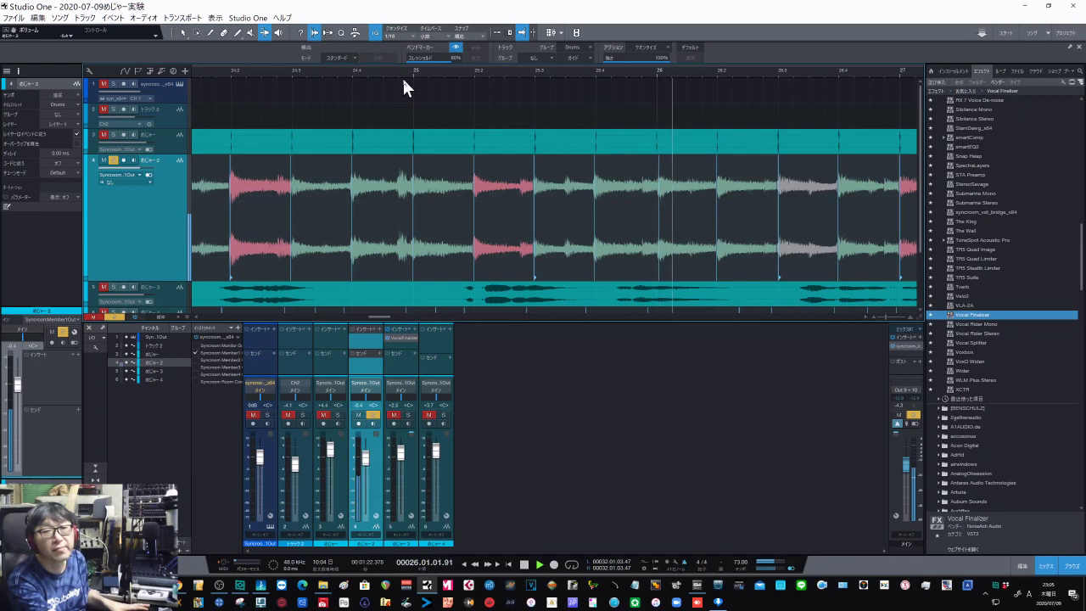
# Stop playback, nudge track 4's bend marker at bar 26 slightly earlier, and resume playback
pyautogui.press('space')
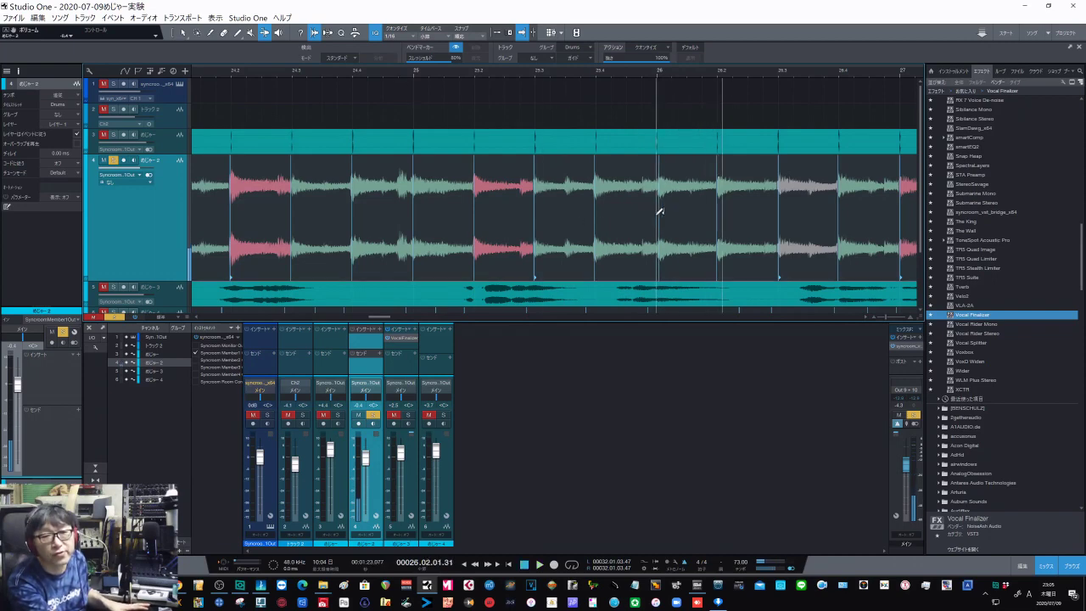
pyautogui.moveTo(660, 217); pyautogui.dragTo(660, 218)
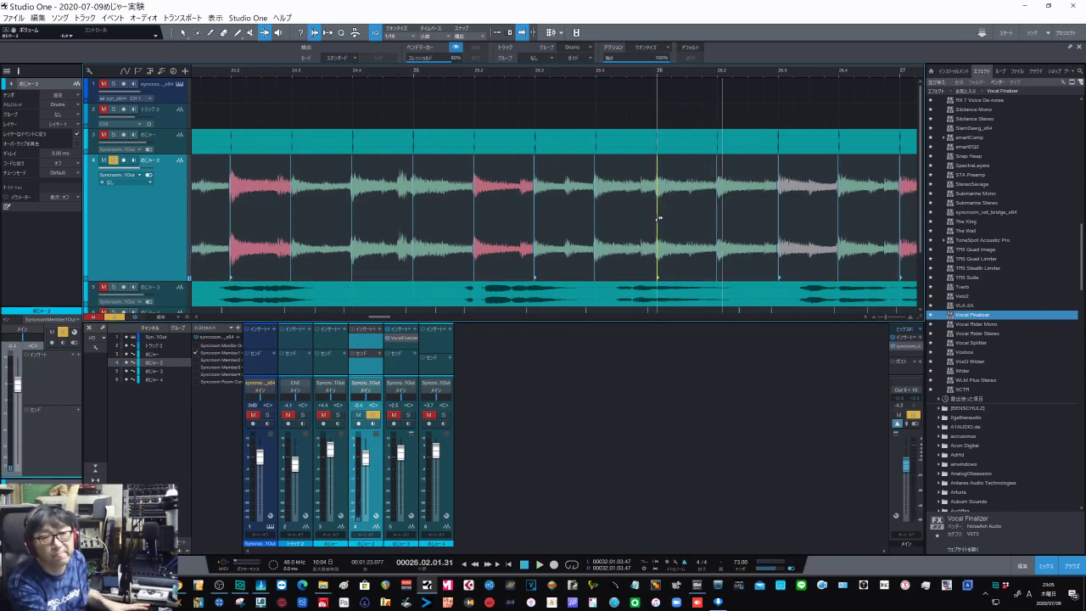
pyautogui.press('space')
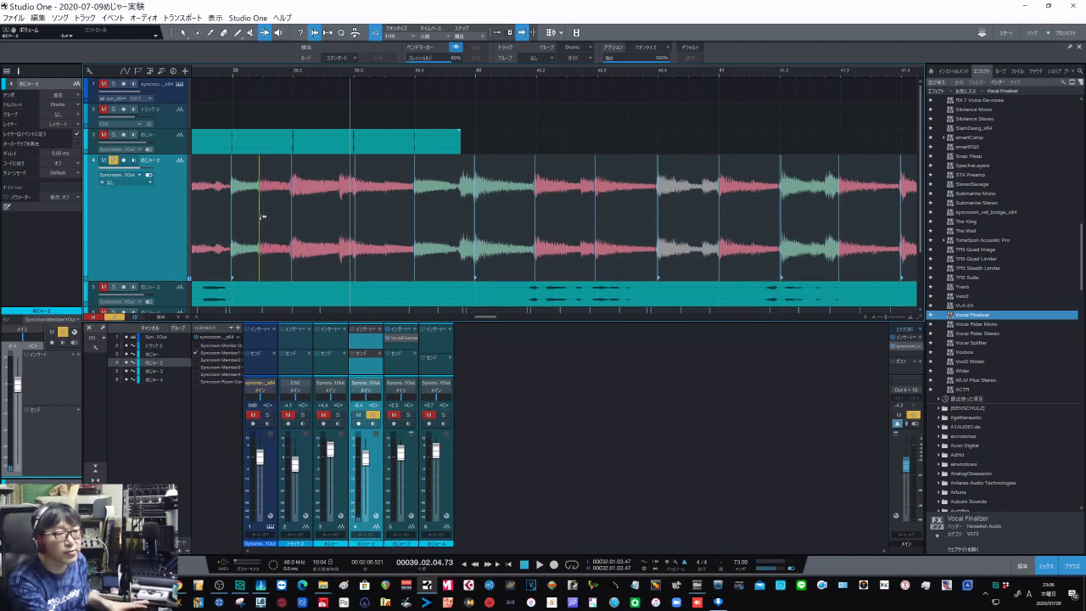
# Play back track 4 from just before bar 39 through to the end of the recording
pyautogui.click(202, 69)
pyautogui.press('space')
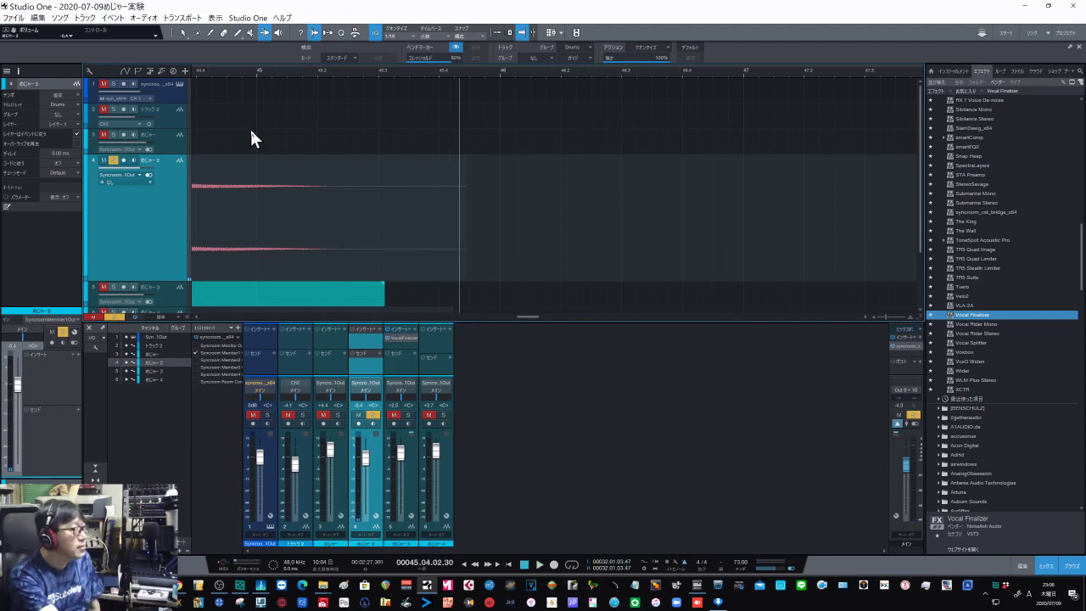
pyautogui.moveTo(288, 74); pyautogui.dragTo(294, 74)
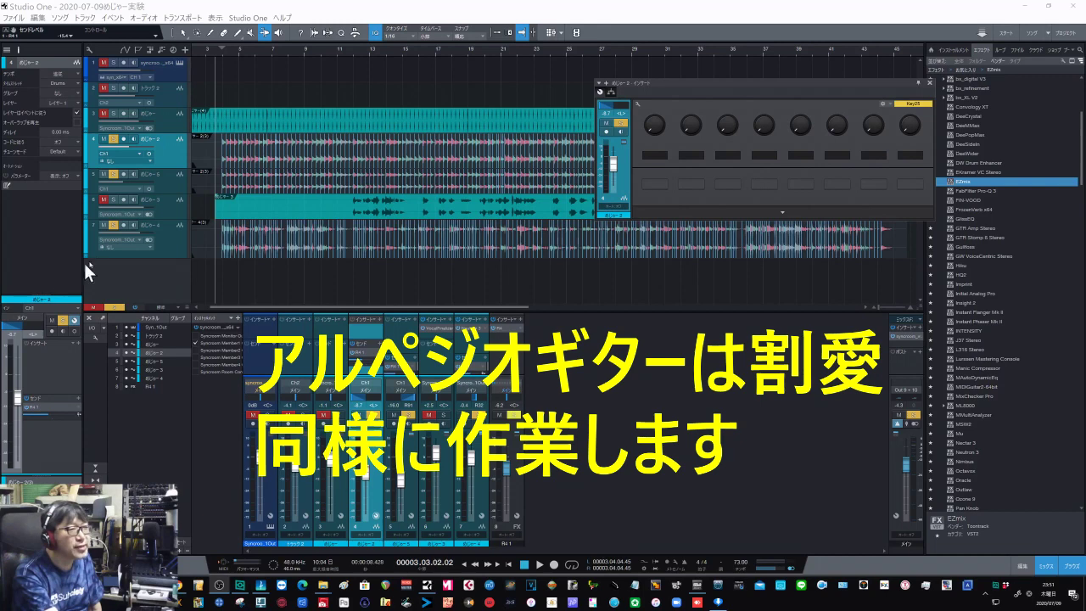
# Play back the edited guitar tracks together from about bar 3 to check the timing
pyautogui.click(216, 51)
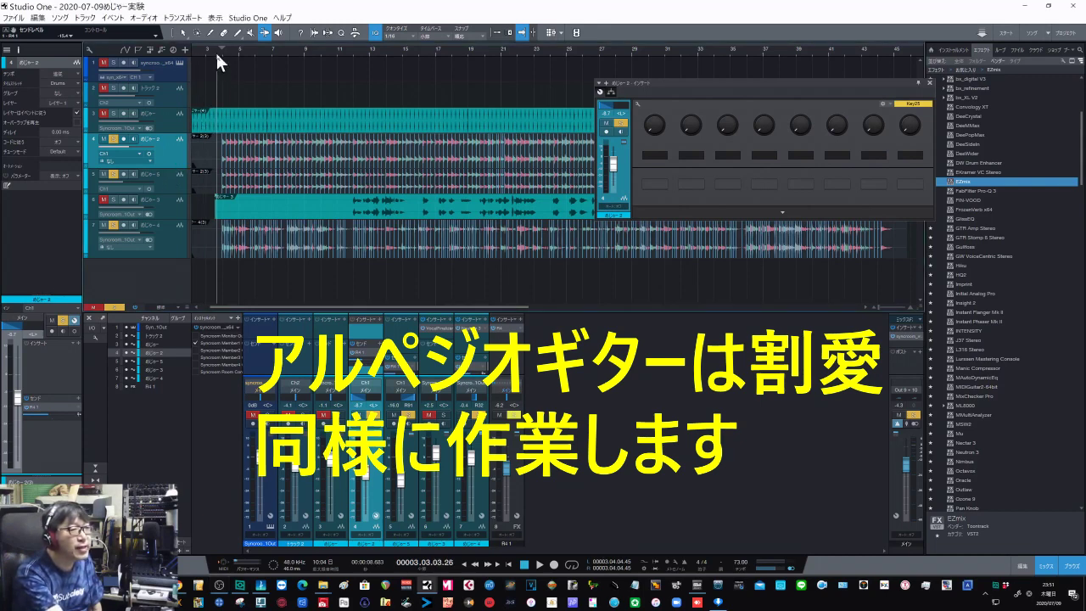
pyautogui.click(542, 565)
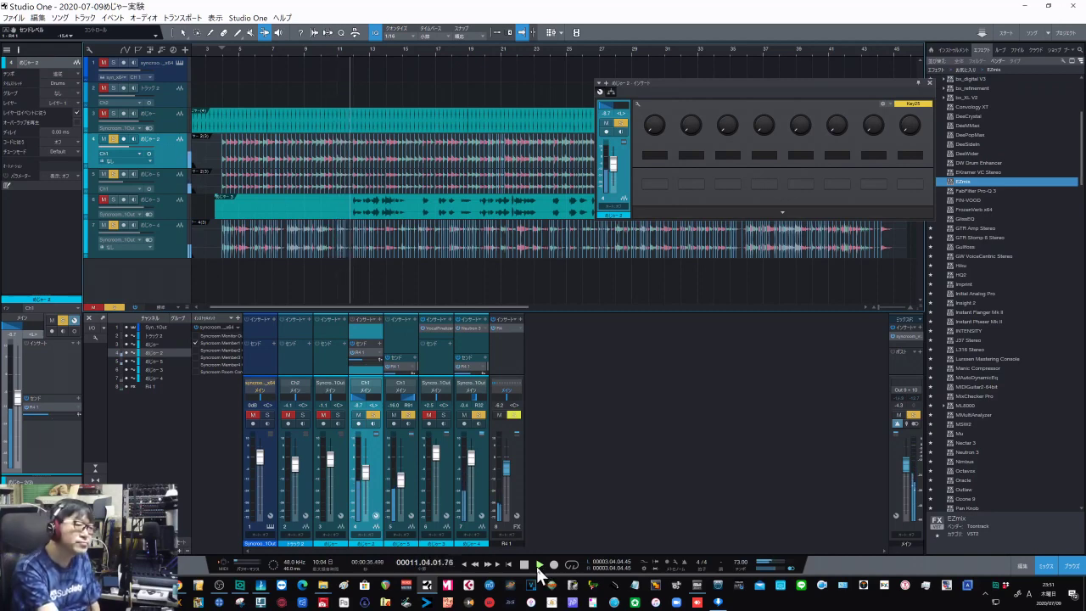
pyautogui.click(523, 566)
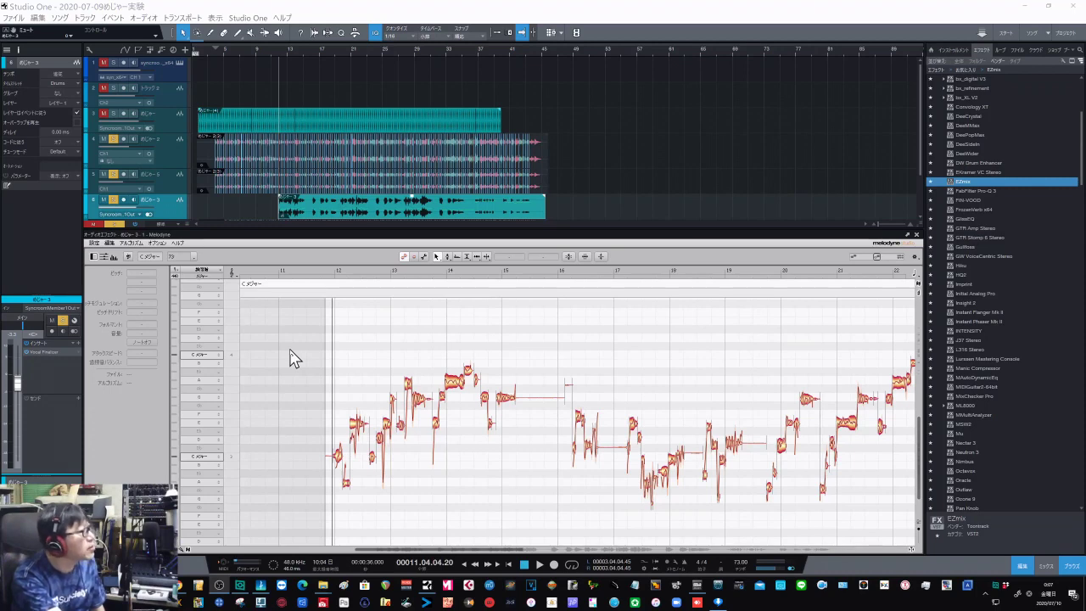
# Play the vocal in Melodyne from just before bar 12 and raise the high B3 note after bar 14 to about -33 ct
pyautogui.doubleClick(328, 373)
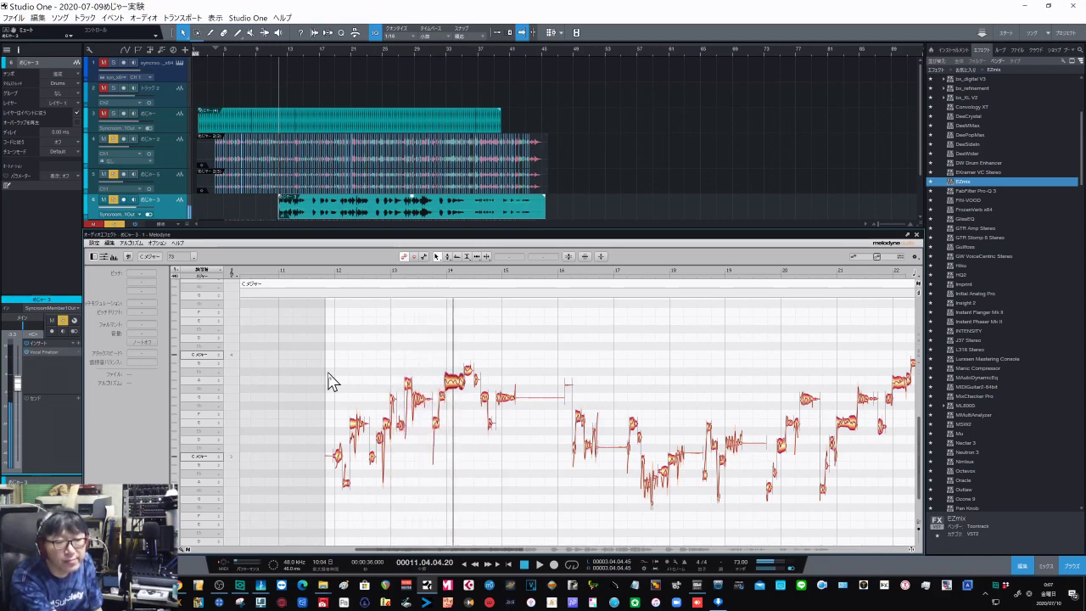
pyautogui.click(411, 359)
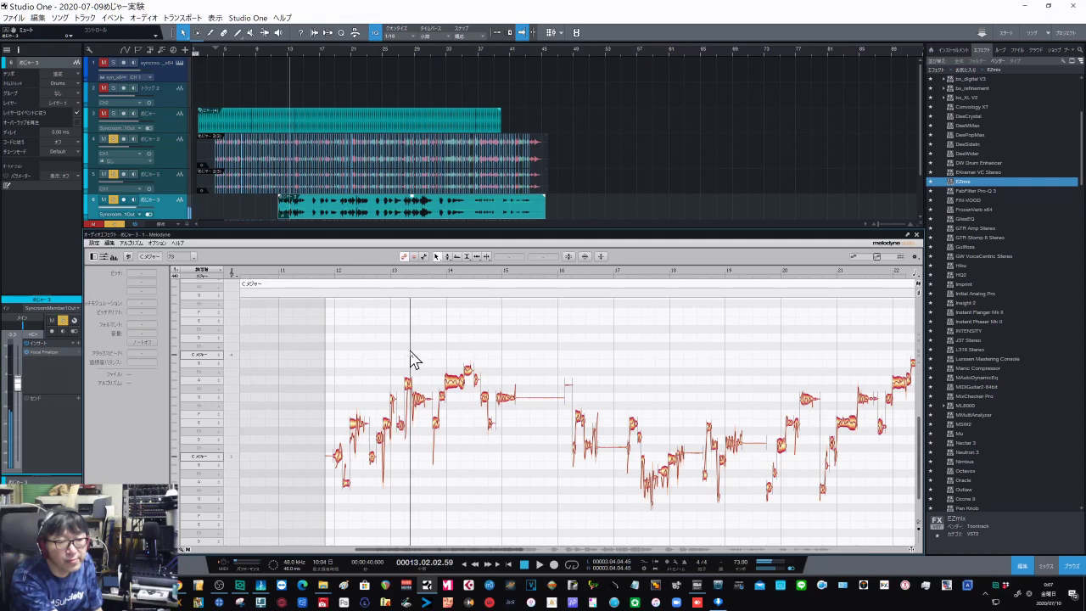
pyautogui.click(467, 372)
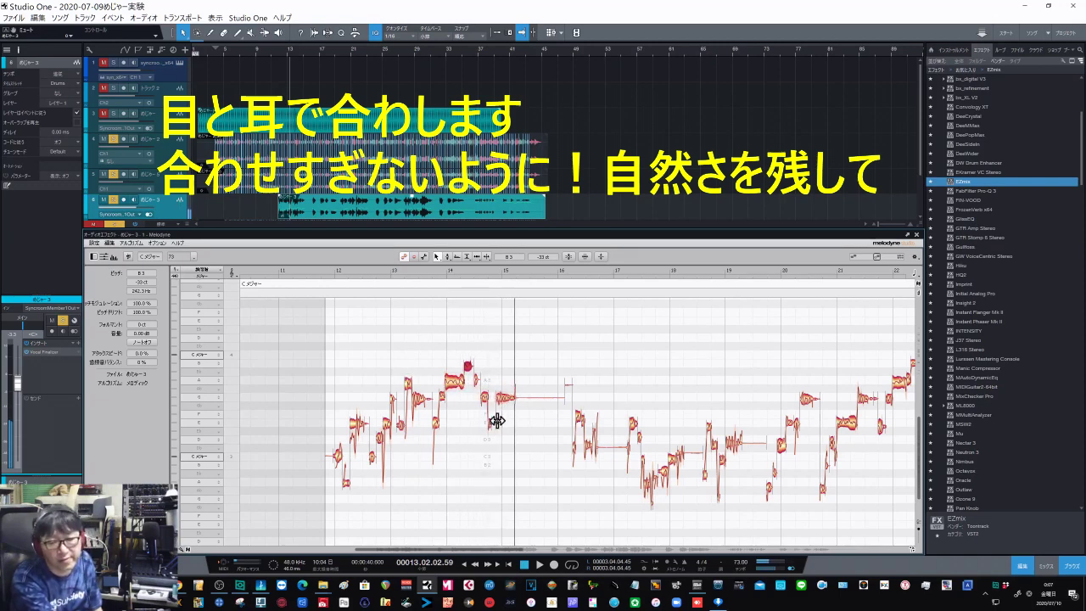
# Correct the pitch of the vocal's B2 note midway through bar 17 and play back that passage
pyautogui.scroll(3, 609, 507)
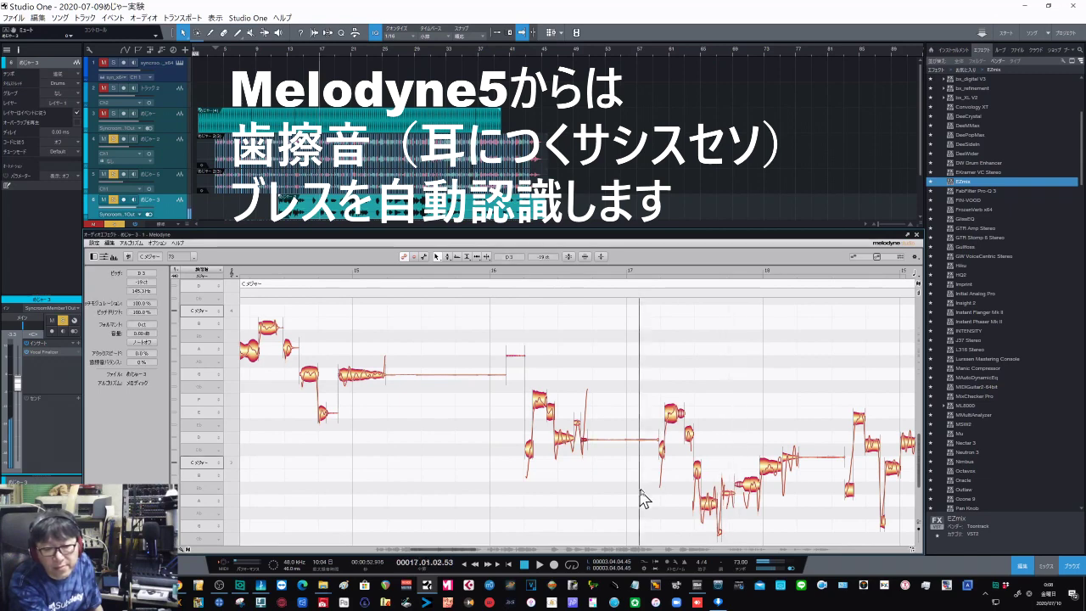
pyautogui.doubleClick(699, 470)
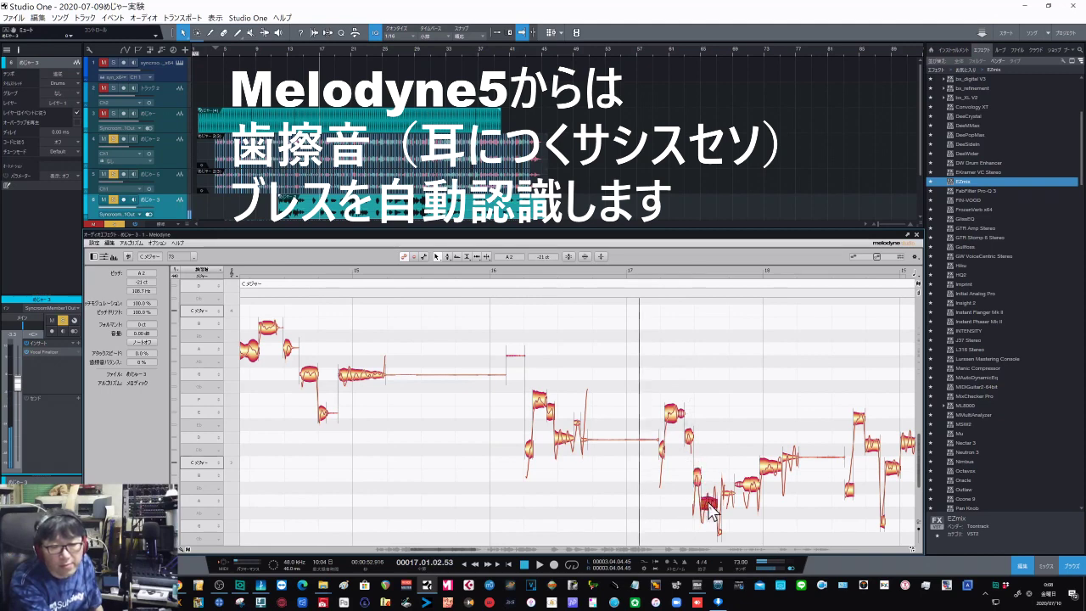
pyautogui.press('space')
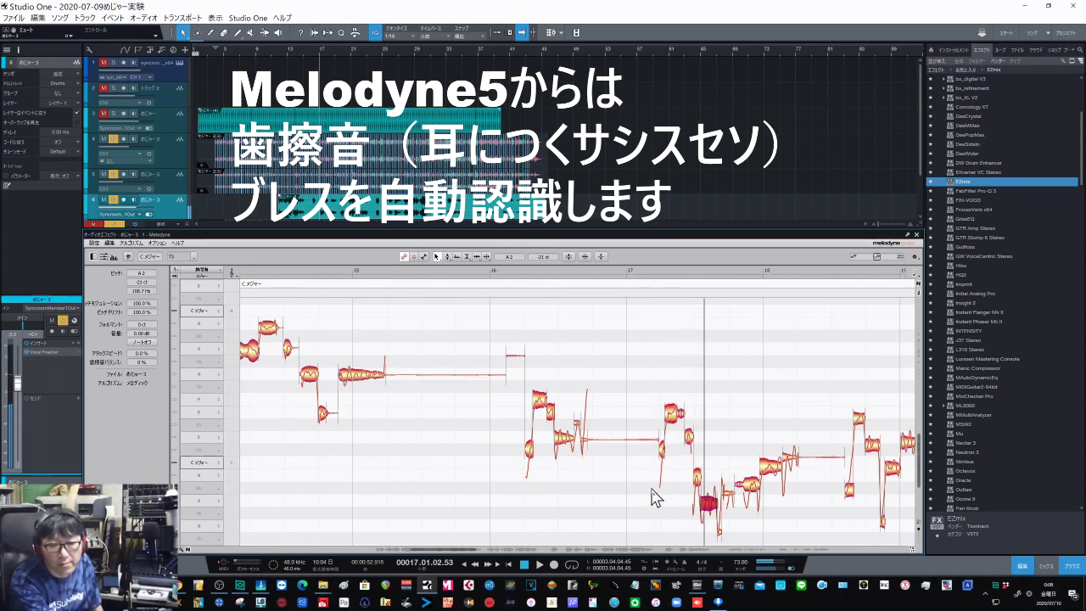
pyautogui.click(660, 497)
# Raise the vocal note just before bar 18 toward B2 and tune the C3 note and its tail to about -6 ct and +16 ct
pyautogui.click(707, 502)
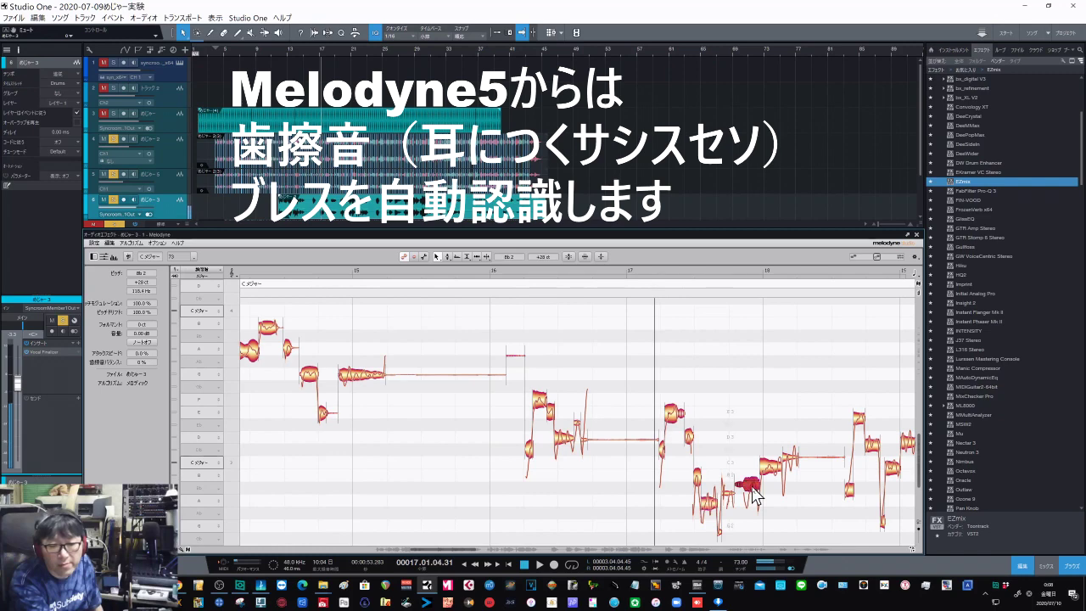
pyautogui.moveTo(756, 483); pyautogui.dragTo(756, 480)
pyautogui.click(775, 469)
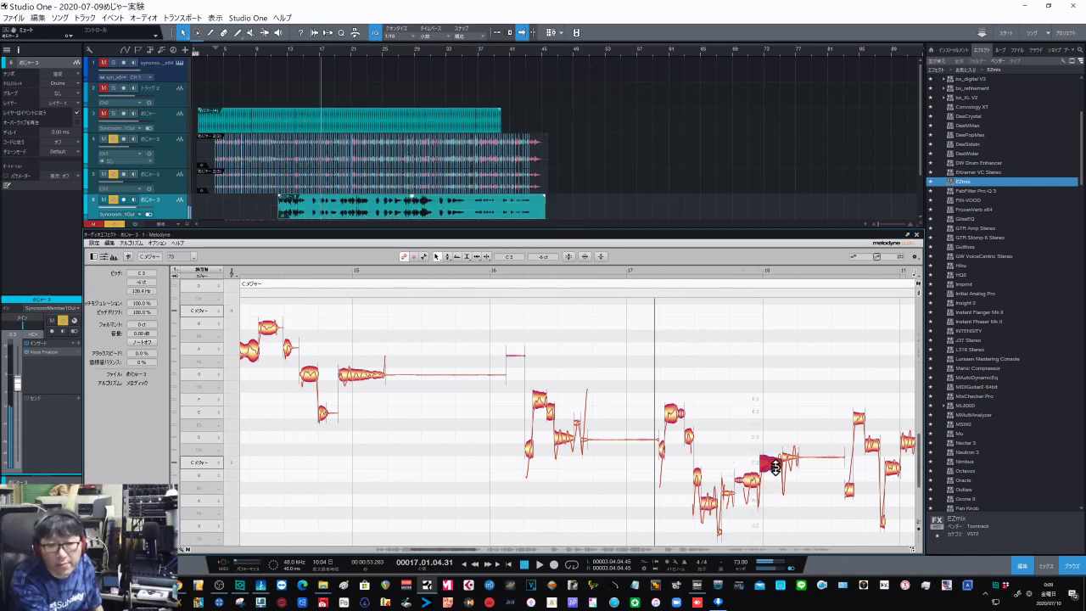
pyautogui.moveTo(791, 463); pyautogui.dragTo(795, 464)
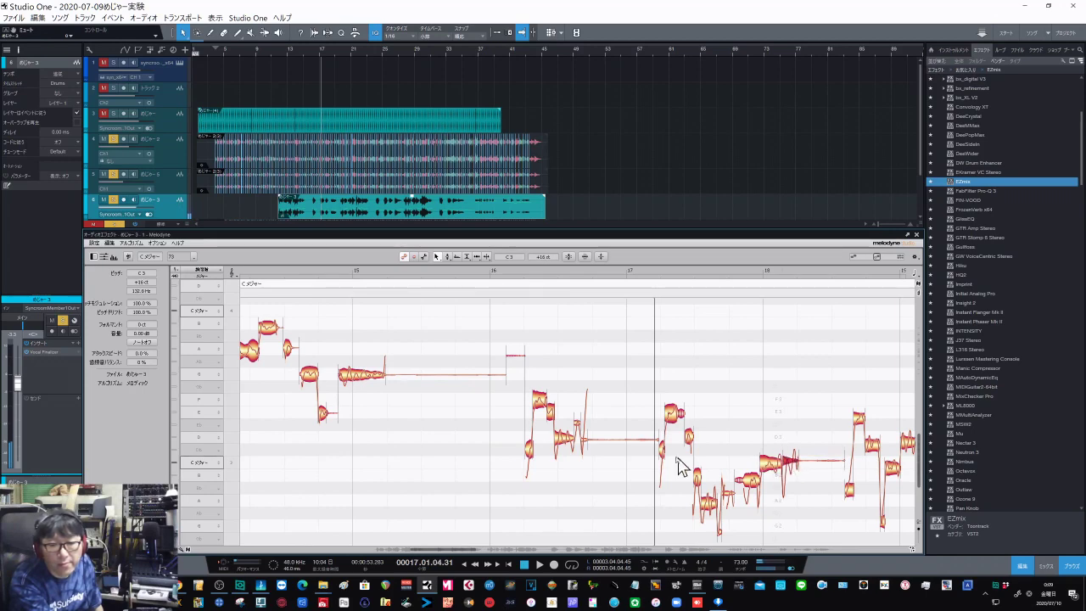
# Play on past bar 18 and slightly raise the E3, D3 and A2 notes before bar 19, with D3 at about -23 ct
pyautogui.press('space')
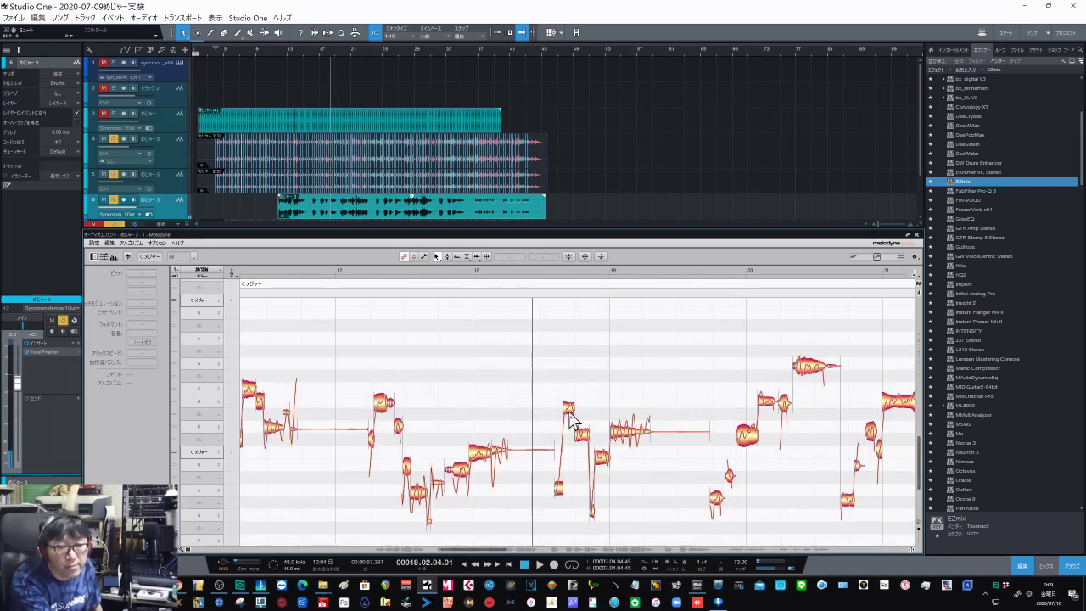
pyautogui.click(573, 410)
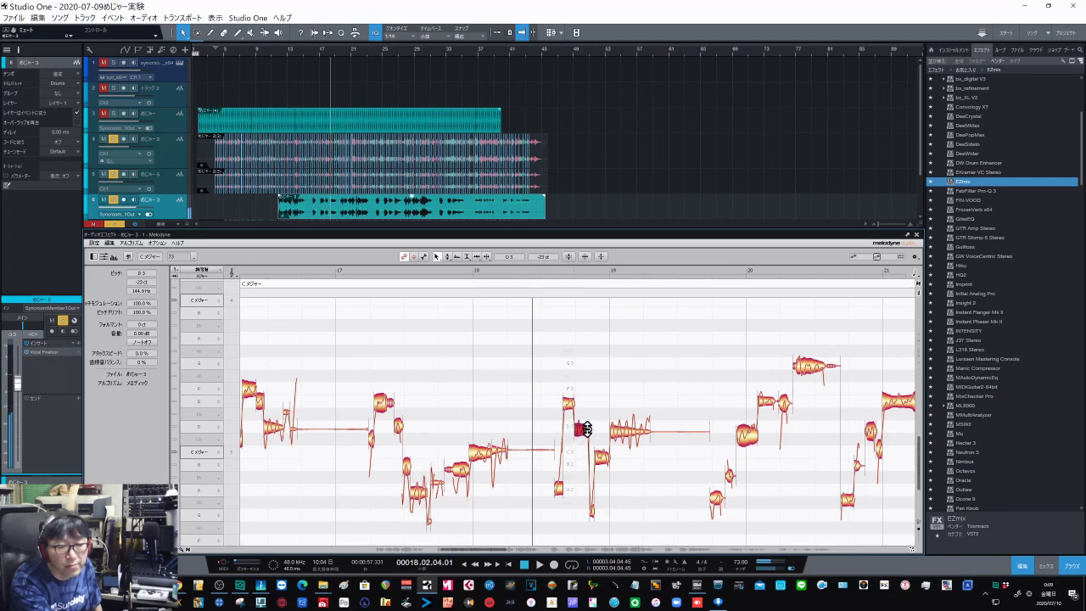
pyautogui.click(560, 488)
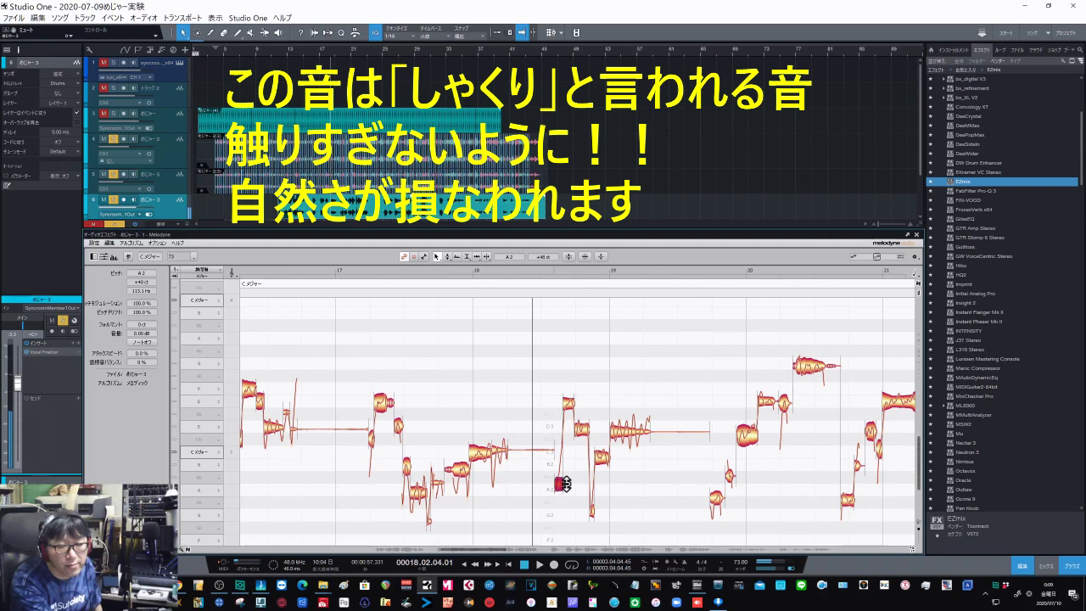
# Play back the phrase into bar 19, raise the long vibrato note there closer to D3, and continue playback
pyautogui.press('space')
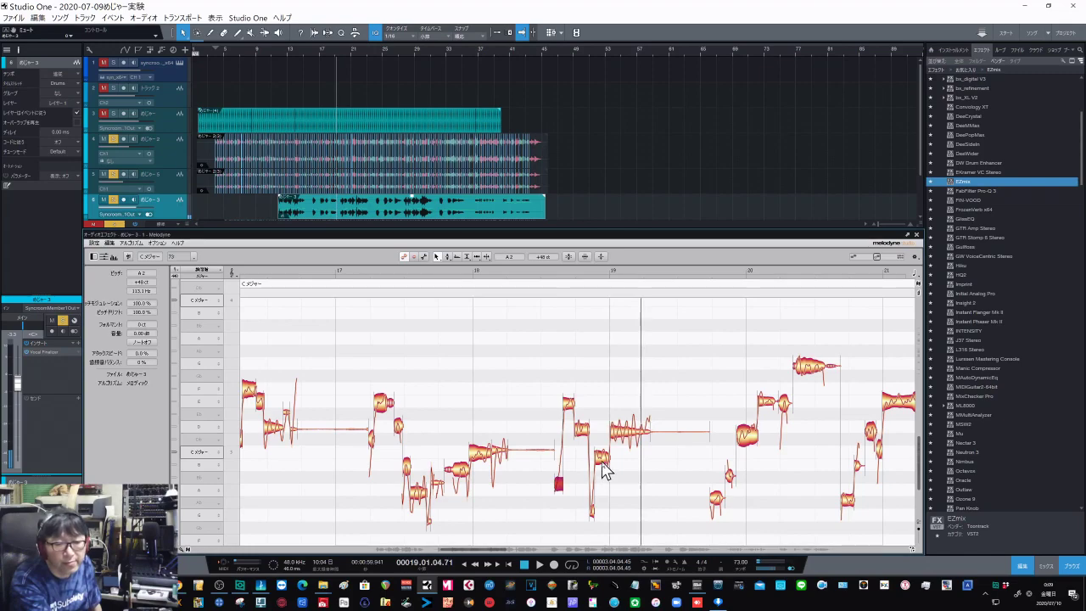
pyautogui.moveTo(624, 442); pyautogui.dragTo(631, 431)
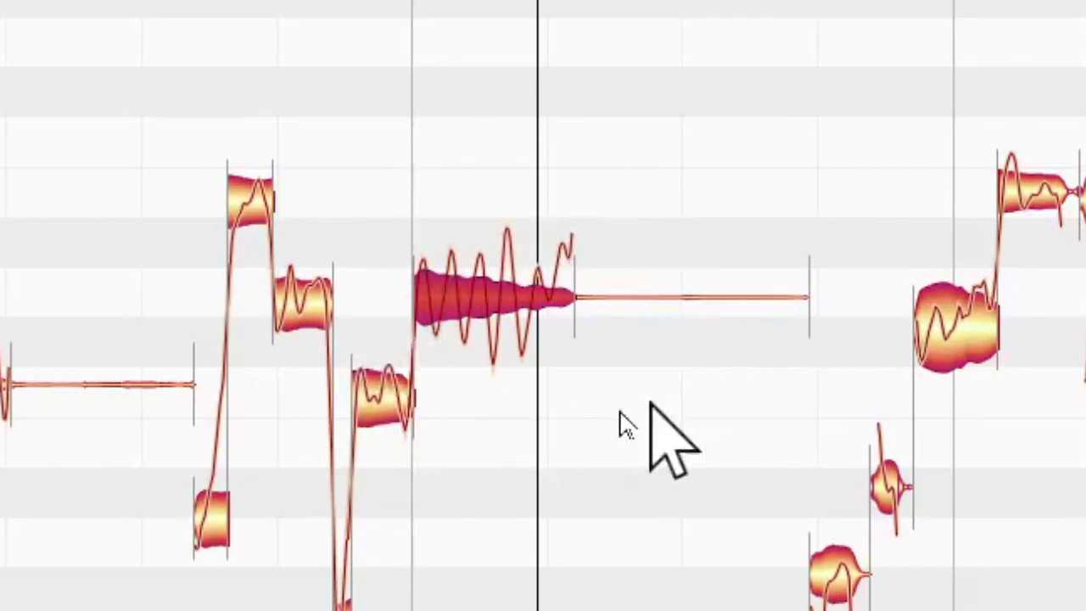
pyautogui.press('space')
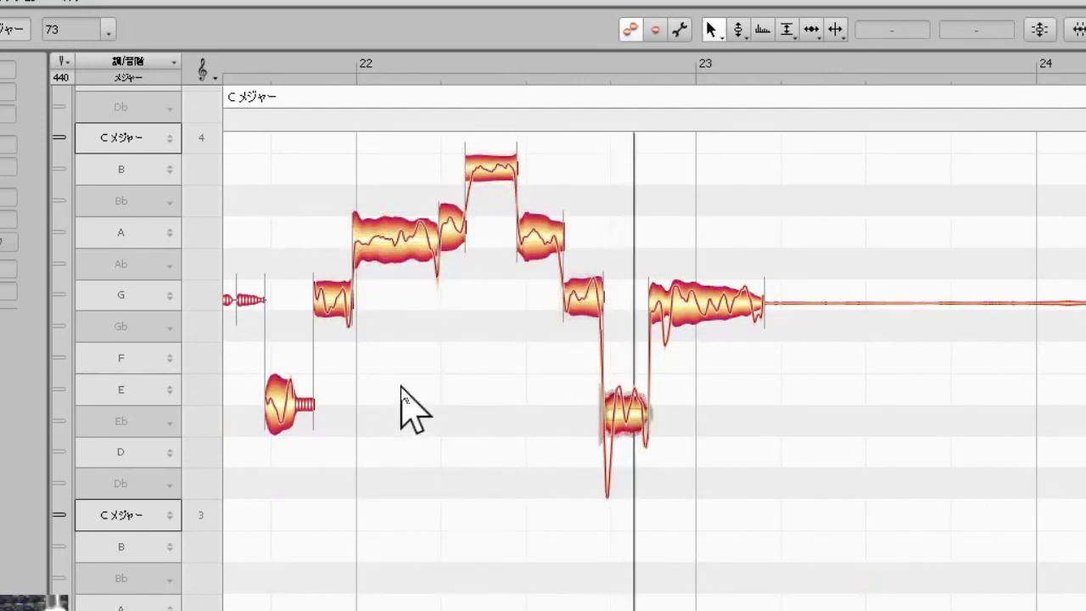
# Play back the phrase into bar 22 and raise the low note just before bar 22 to E3 at 0 ct
pyautogui.doubleClick(399, 299)
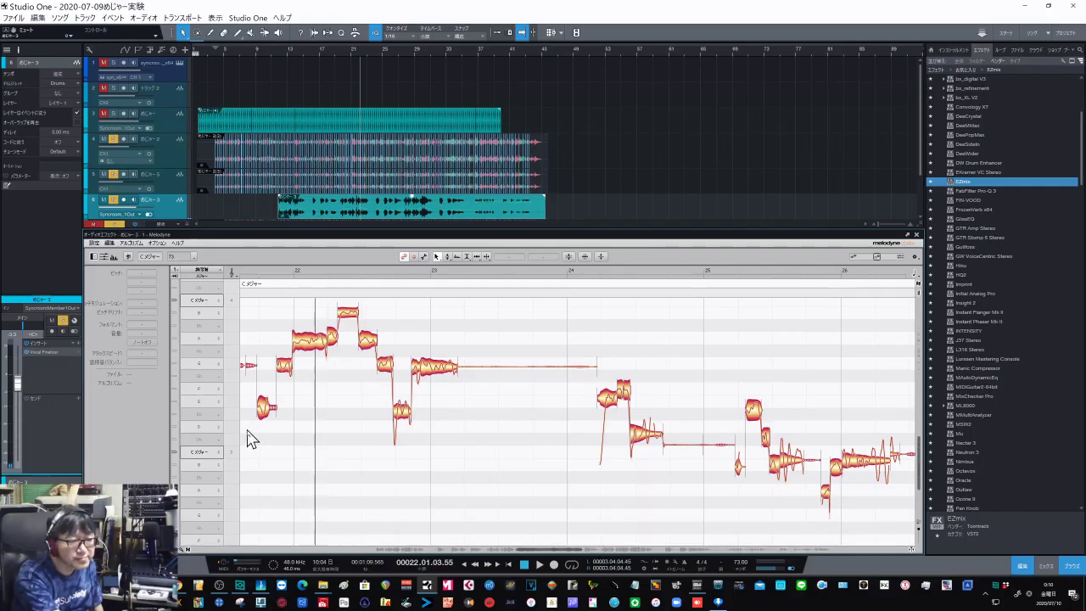
pyautogui.doubleClick(248, 432)
pyautogui.click(250, 431)
pyautogui.click(265, 414)
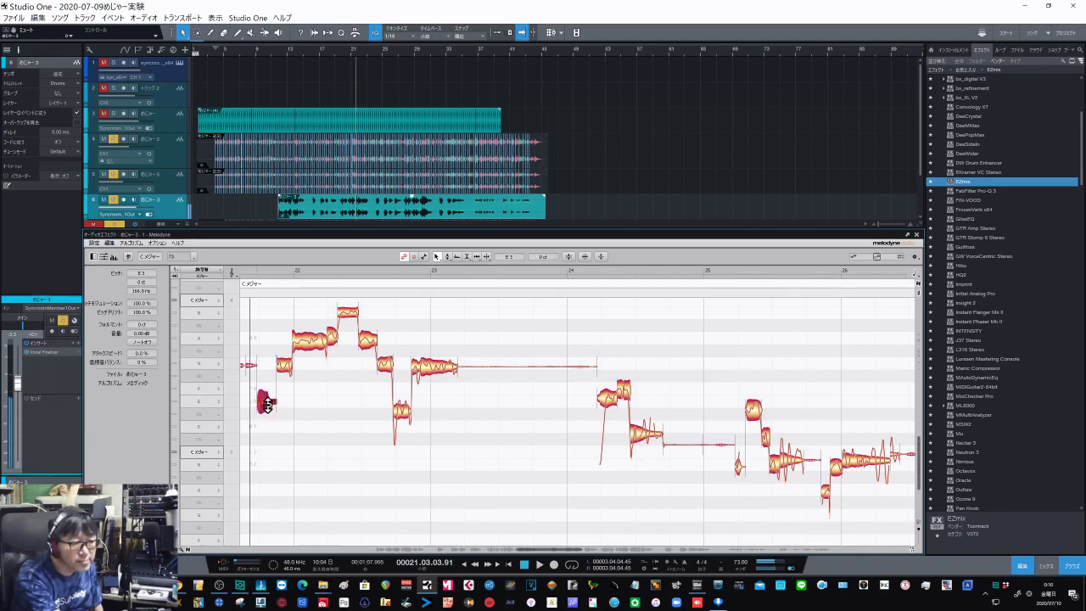
# Check the neighbouring notes, raise the low note just before bar 23 to E3 at about -24 ct, and play back the phrase
pyautogui.click(284, 367)
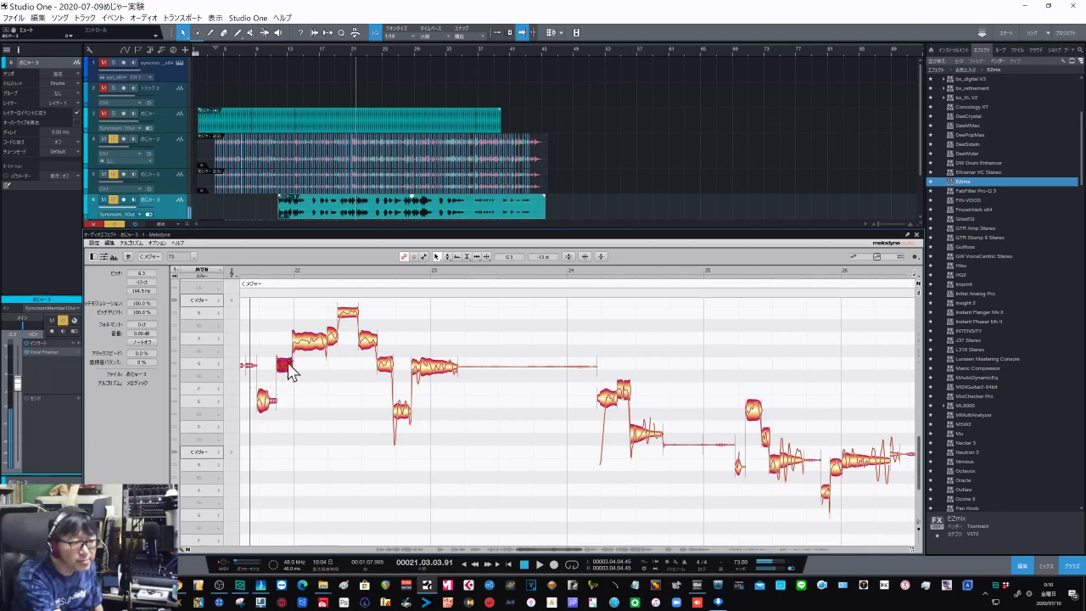
pyautogui.click(334, 337)
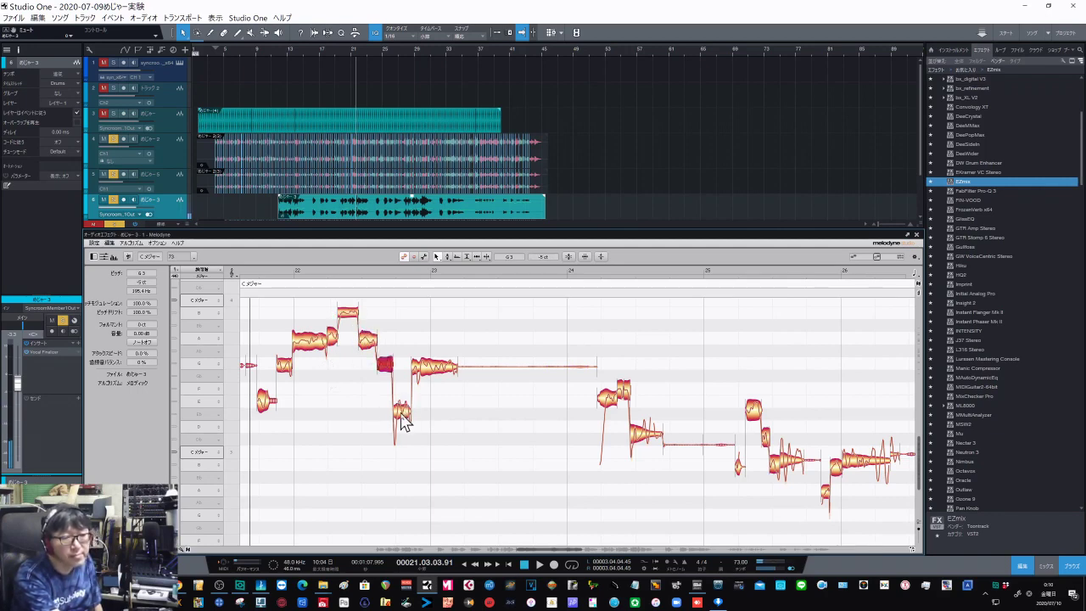
pyautogui.doubleClick(344, 427)
pyautogui.doubleClick(348, 432)
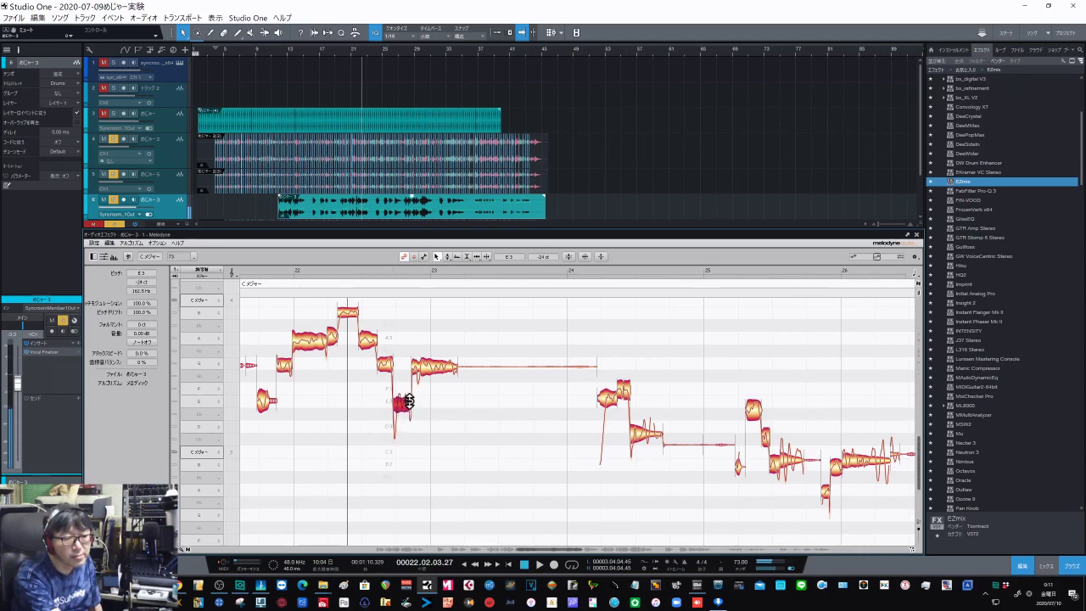
pyautogui.doubleClick(259, 460)
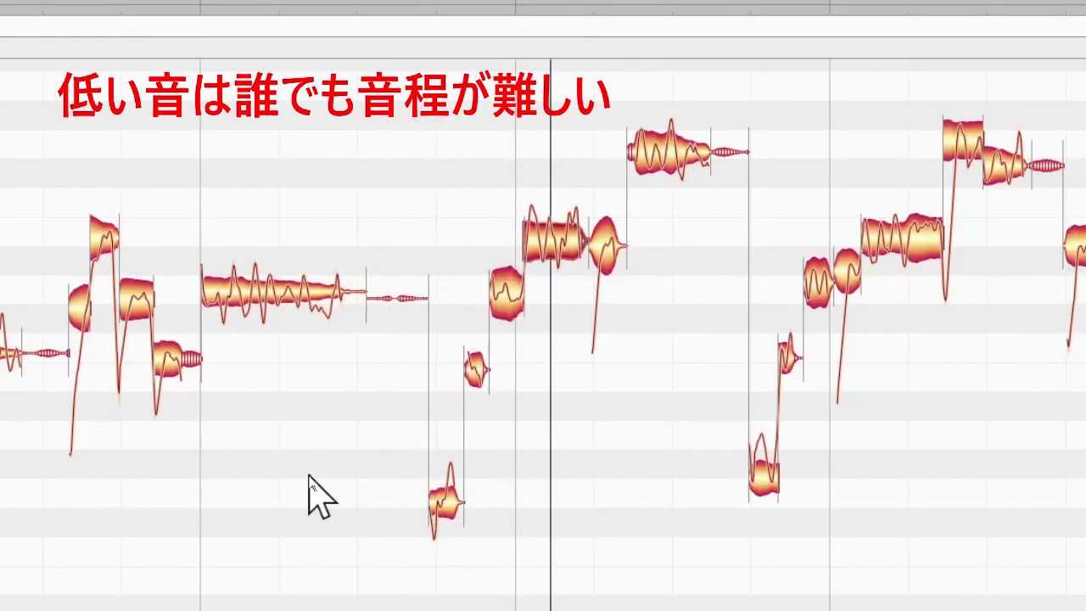
# Raise the short note just before bar 28 closer to C3, audition the G3 note in bar 28, and play the phrase
pyautogui.press('space')
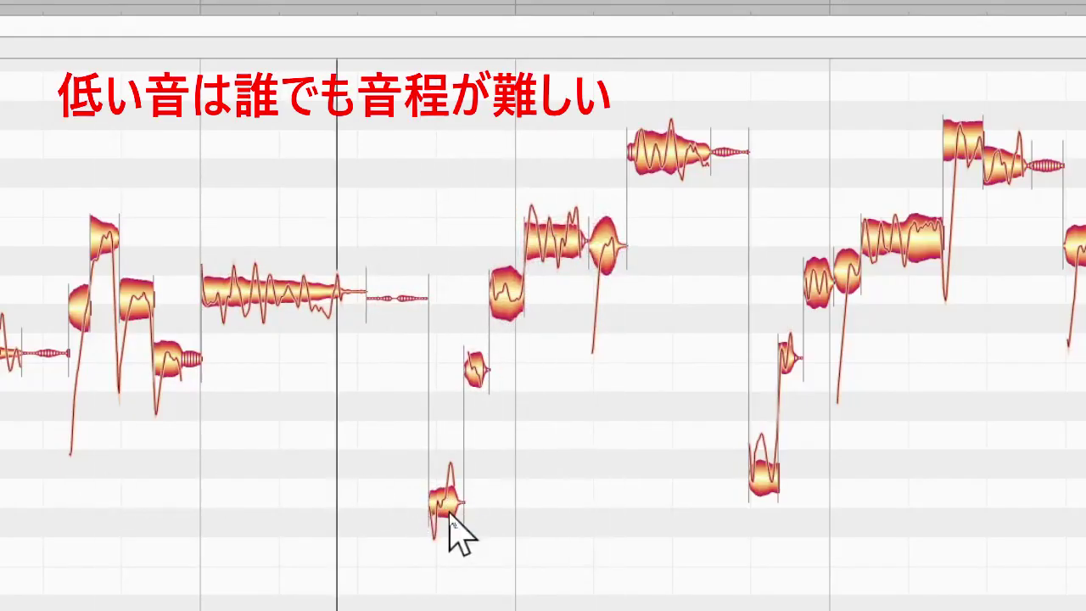
pyautogui.moveTo(476, 377); pyautogui.dragTo(480, 360)
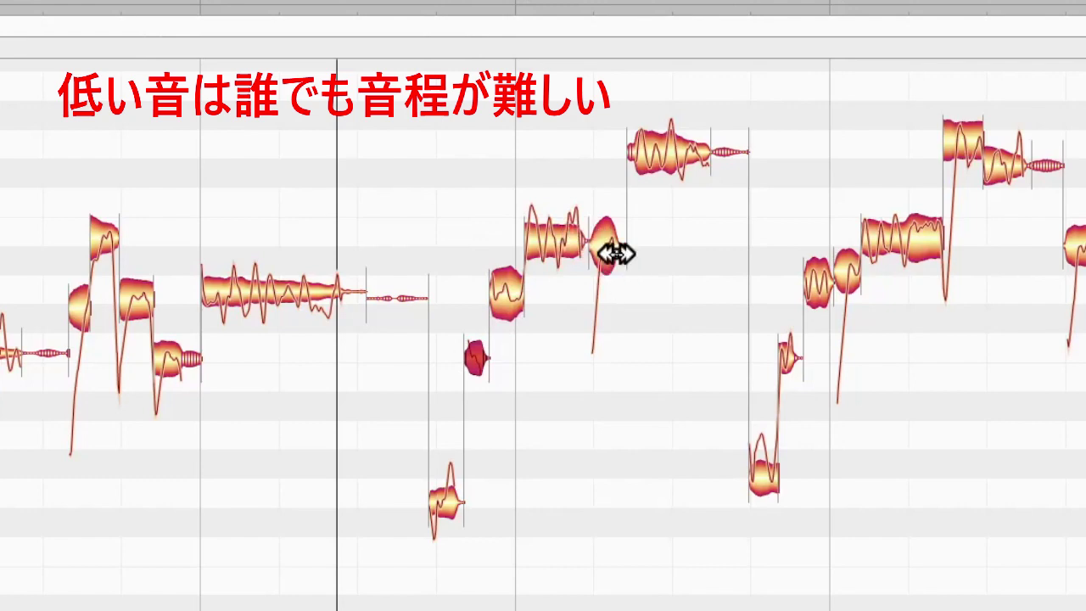
pyautogui.click(673, 167)
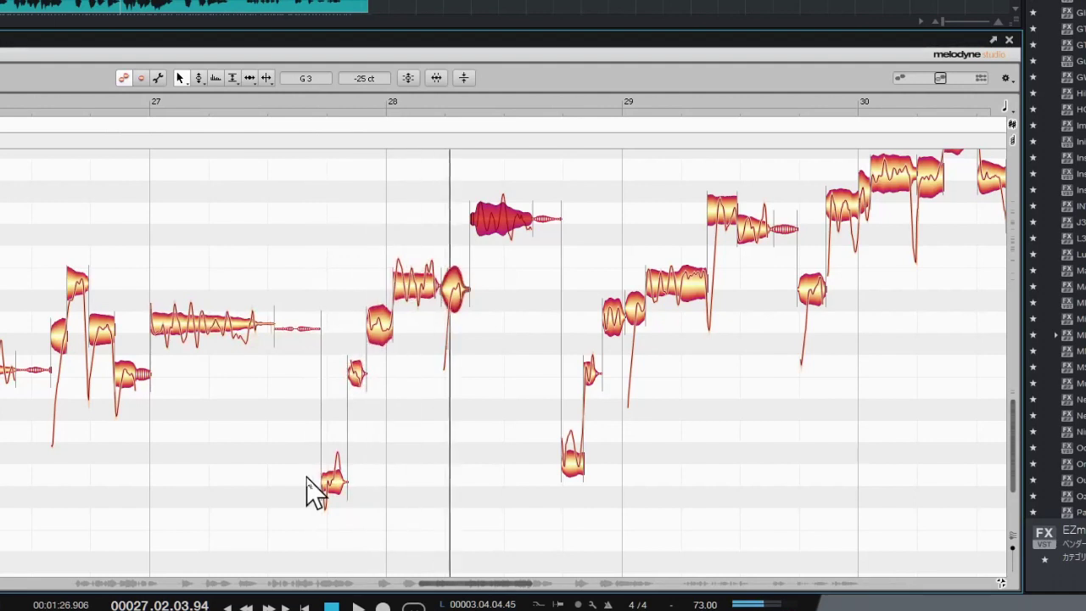
pyautogui.press('space')
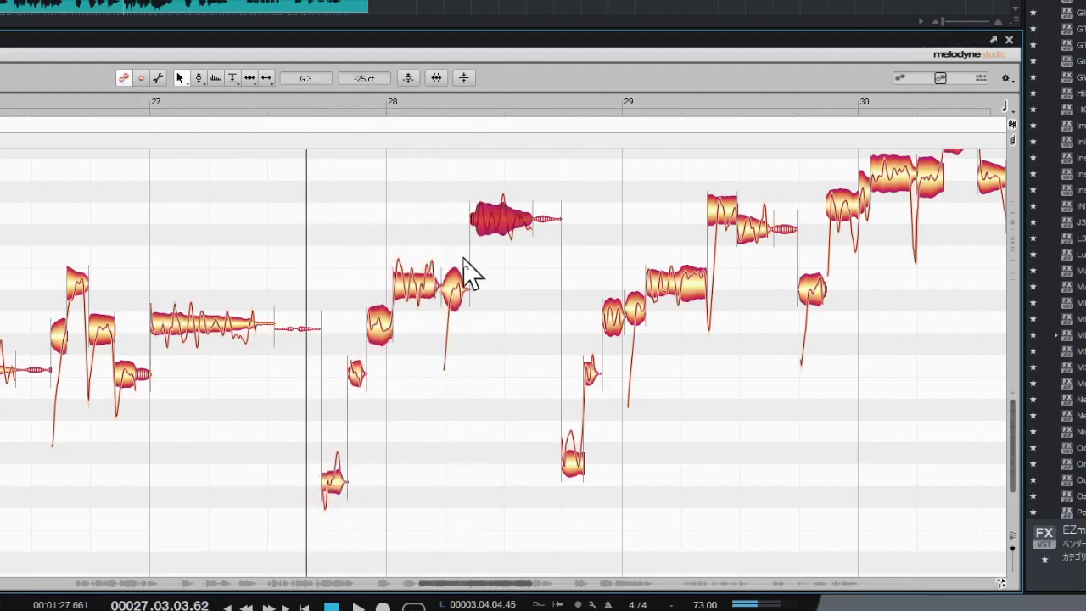
# Raise the two E3 notes at the start of bar 28 to about -4 ct and -17 ct and play back the passage
pyautogui.click(423, 291)
pyautogui.moveTo(427, 285); pyautogui.dragTo(434, 275)
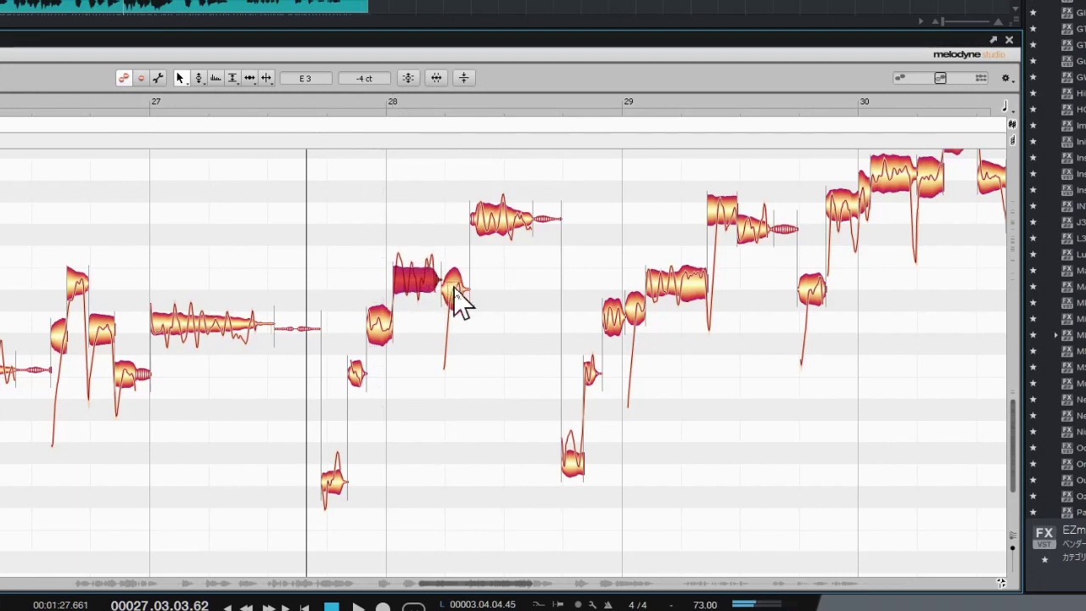
pyautogui.click(456, 293)
pyautogui.moveTo(456, 290); pyautogui.dragTo(456, 281)
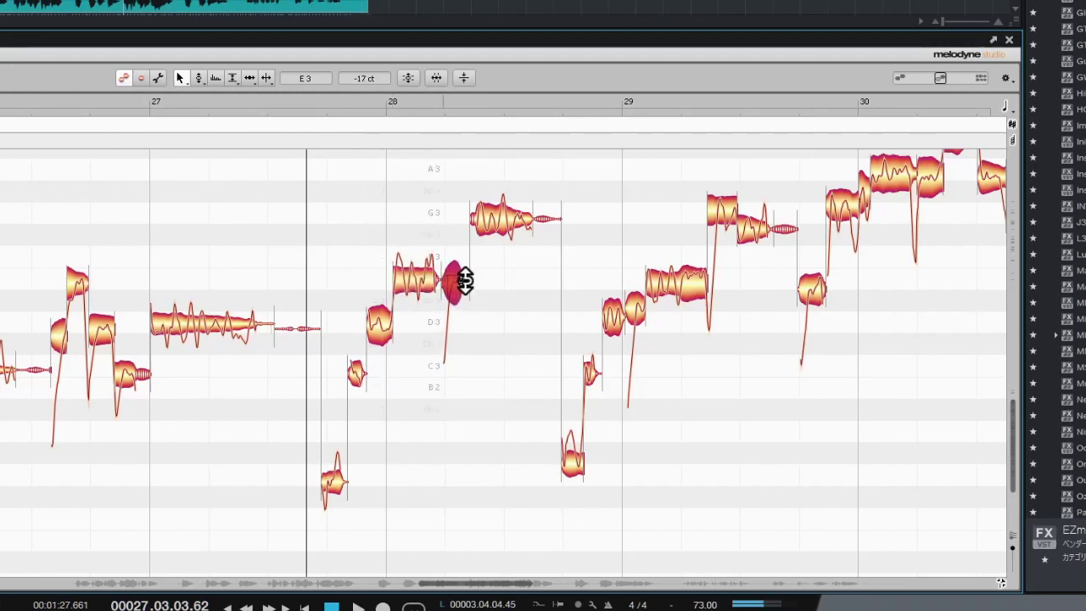
pyautogui.click(313, 413)
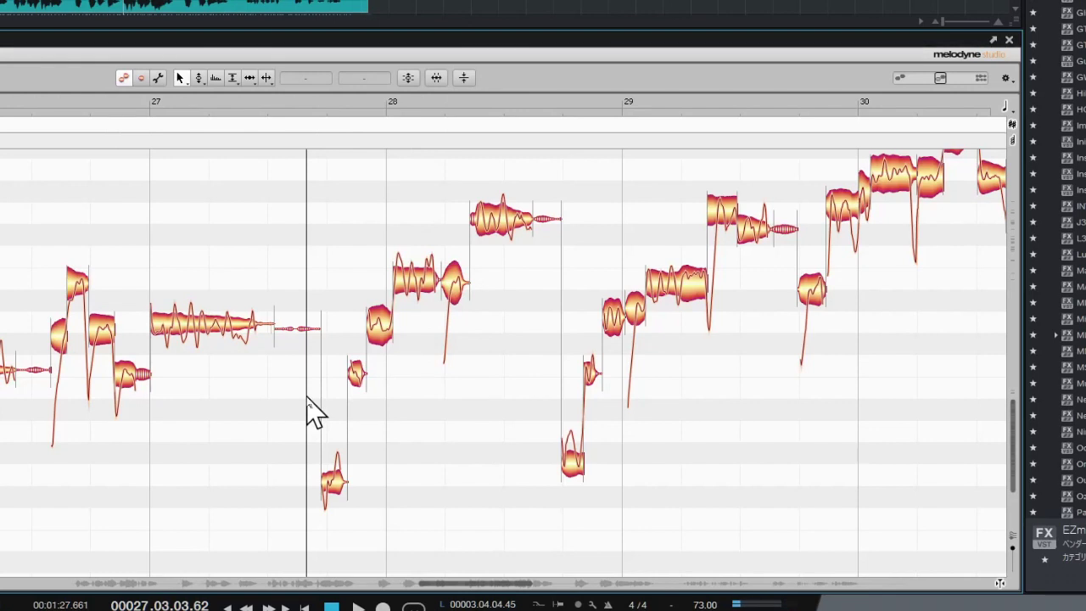
pyautogui.press('space')
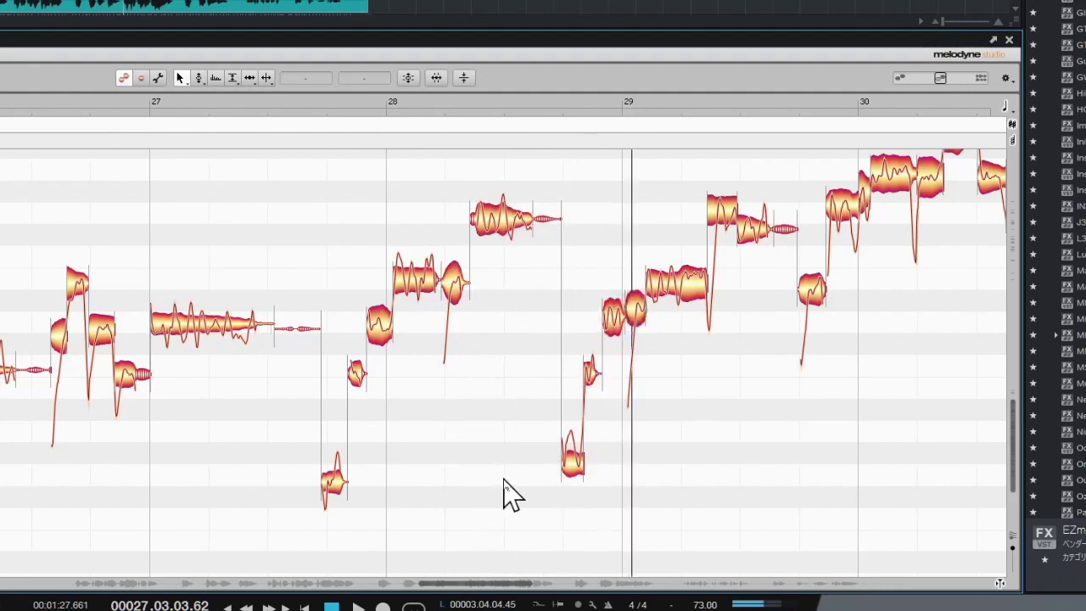
# Lower the low note just before bar 29 to G2 at about -4 ct and play back into bar 29
pyautogui.moveTo(572, 468); pyautogui.dragTo(582, 478)
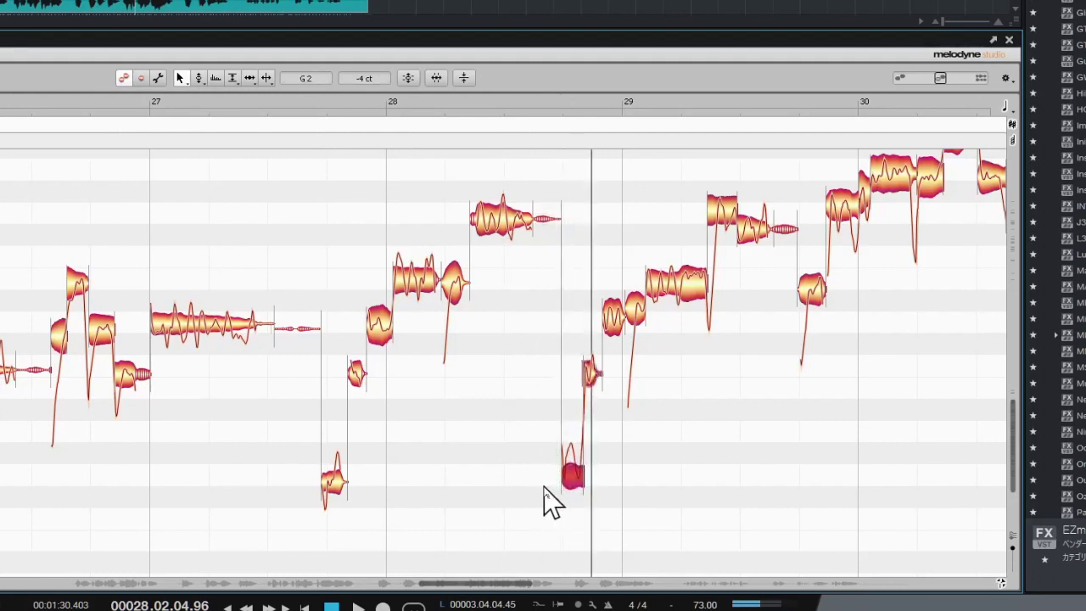
pyautogui.click(551, 500)
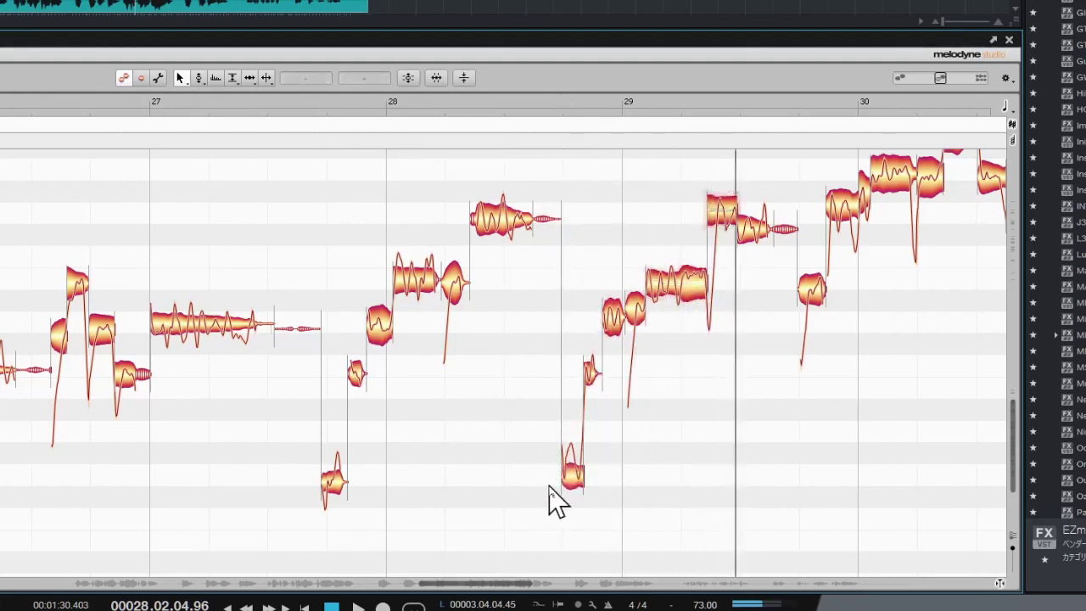
pyautogui.press('space')
# Audition the E3 and G3 notes in bar 29, and raise the following note to G3 at about +13 ct and its tail to -7 ct
pyautogui.click(677, 289)
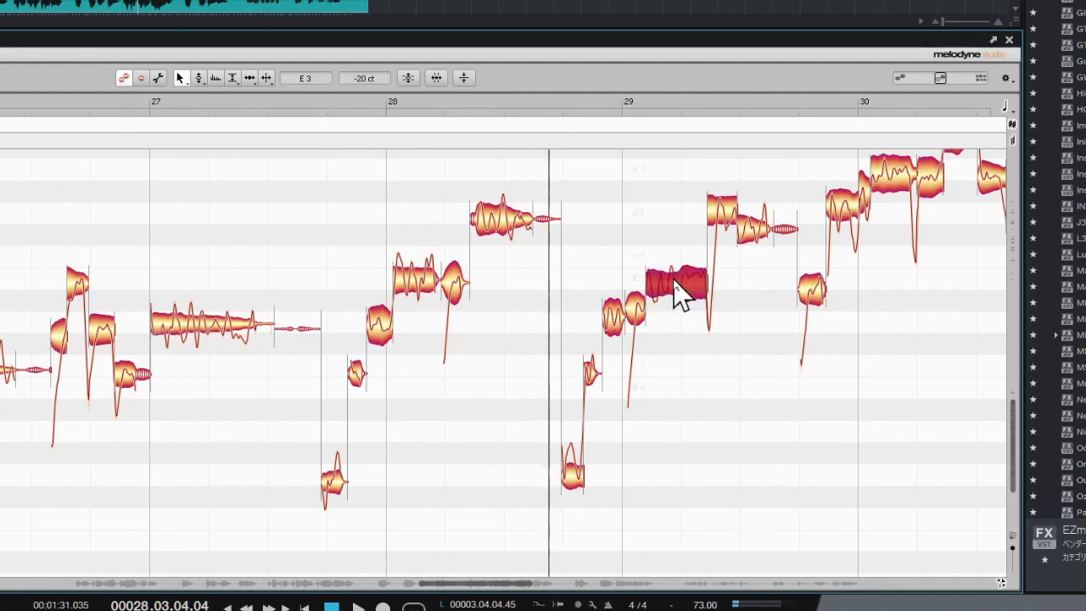
pyautogui.click(720, 215)
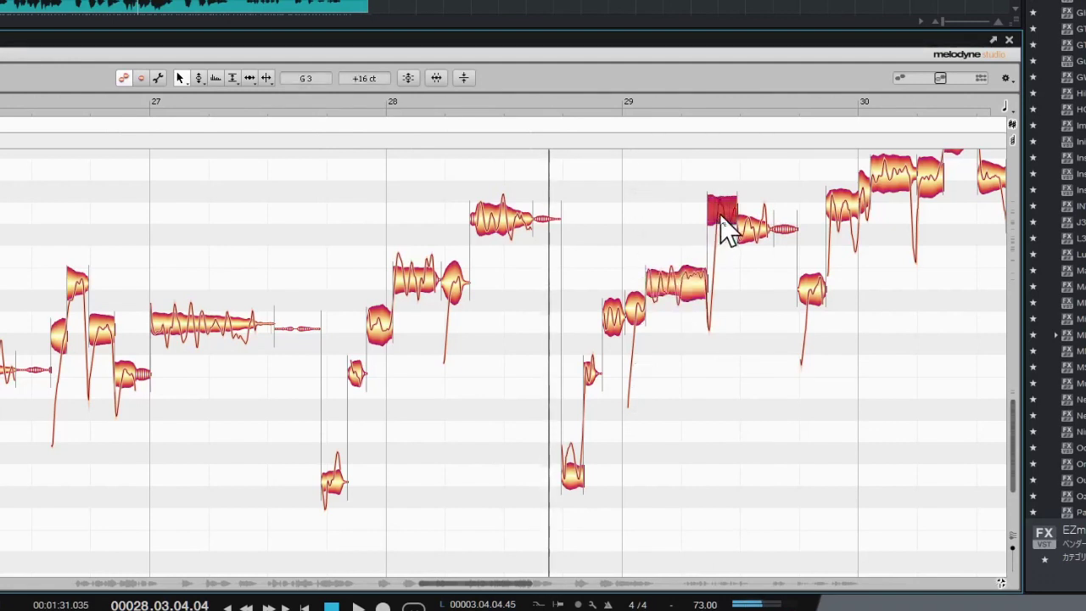
pyautogui.moveTo(760, 240); pyautogui.dragTo(764, 223)
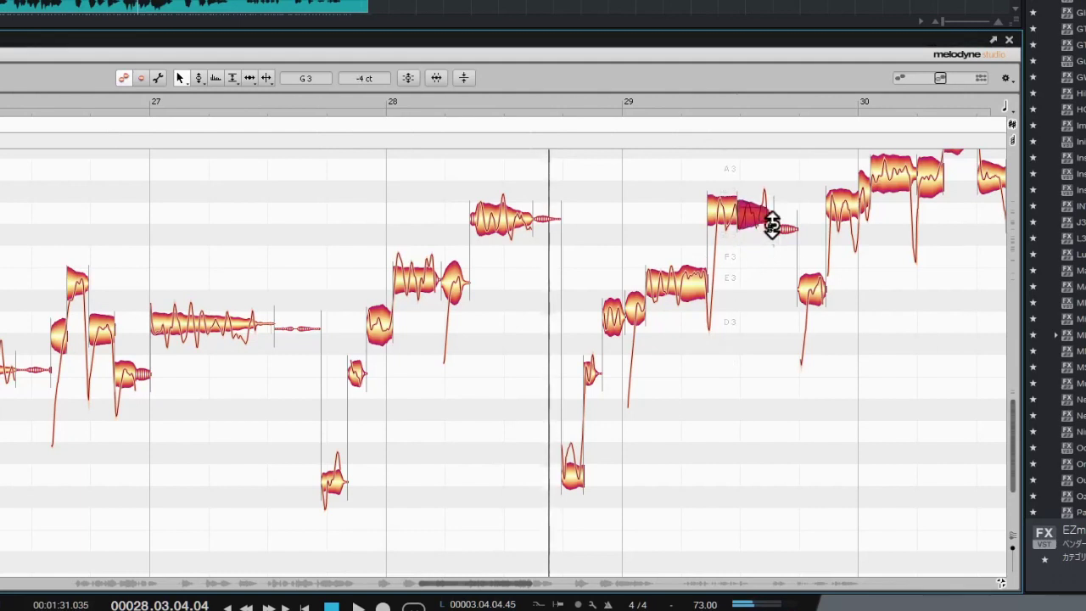
pyautogui.moveTo(790, 233); pyautogui.dragTo(791, 222)
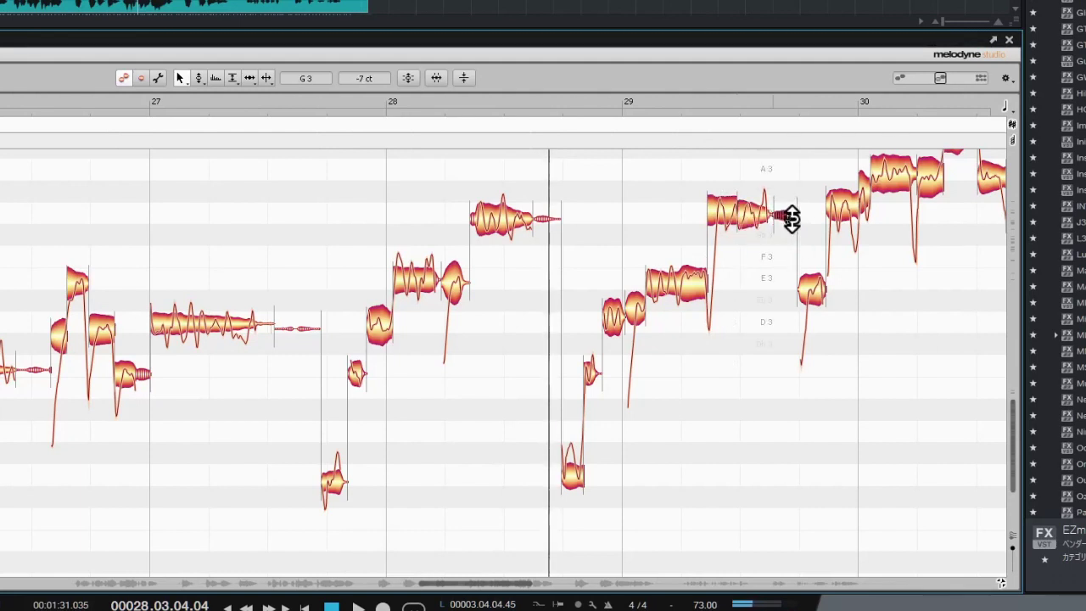
pyautogui.click(760, 233)
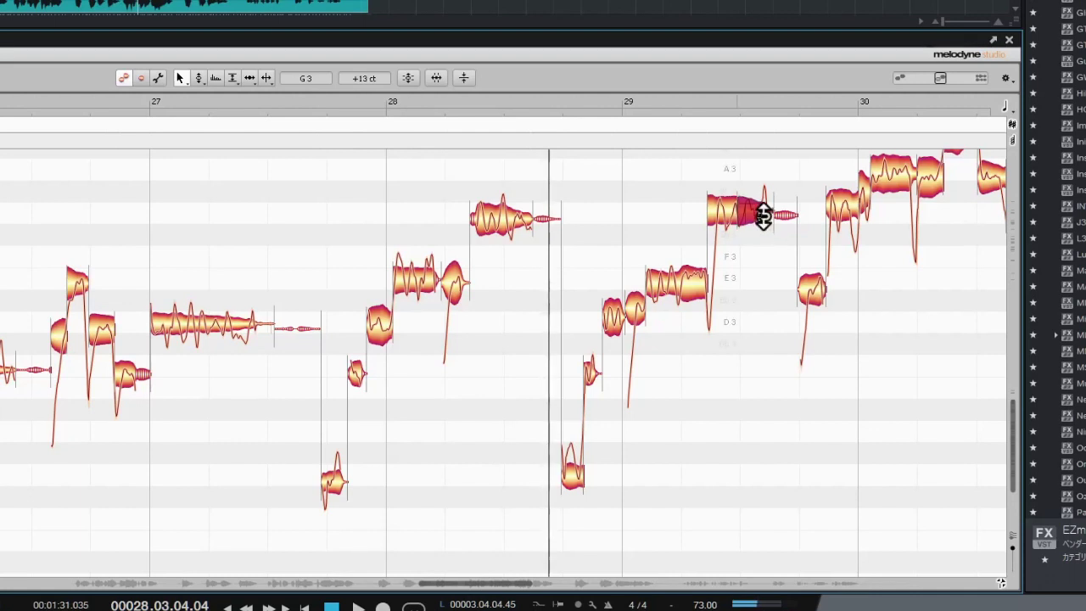
# Raise the low note before bar 30 to E3 at about -4 ct and snap the next note to G3
pyautogui.click(809, 284)
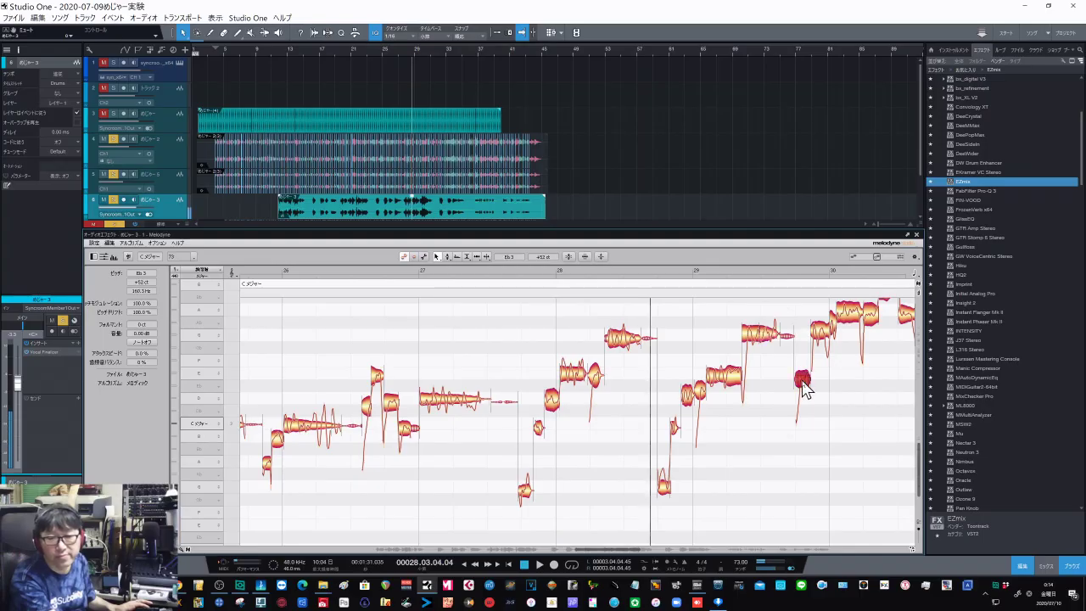
pyautogui.moveTo(804, 382); pyautogui.dragTo(805, 374)
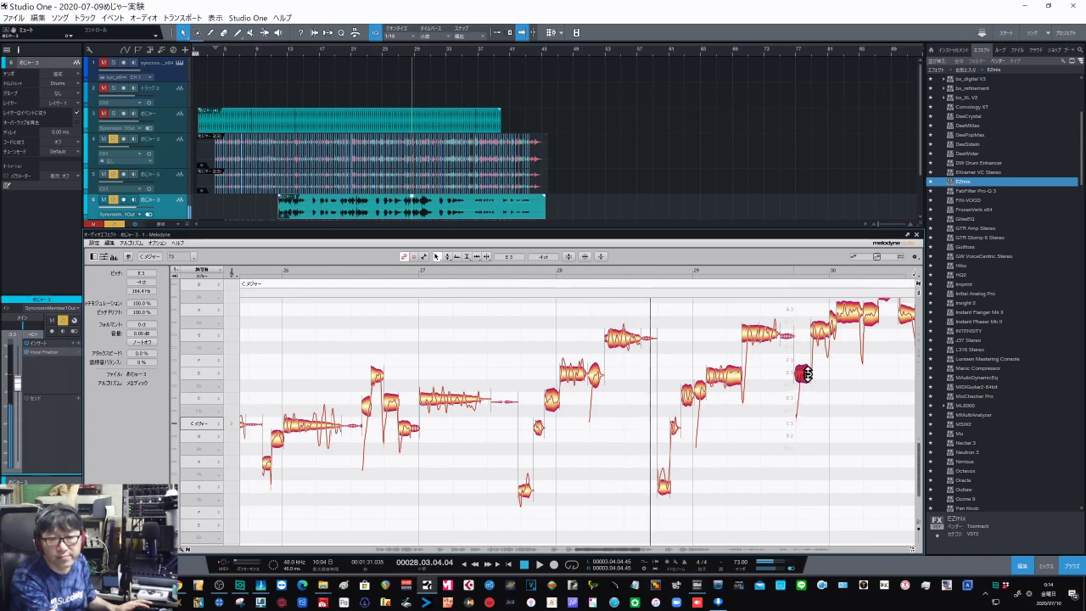
pyautogui.click(822, 336)
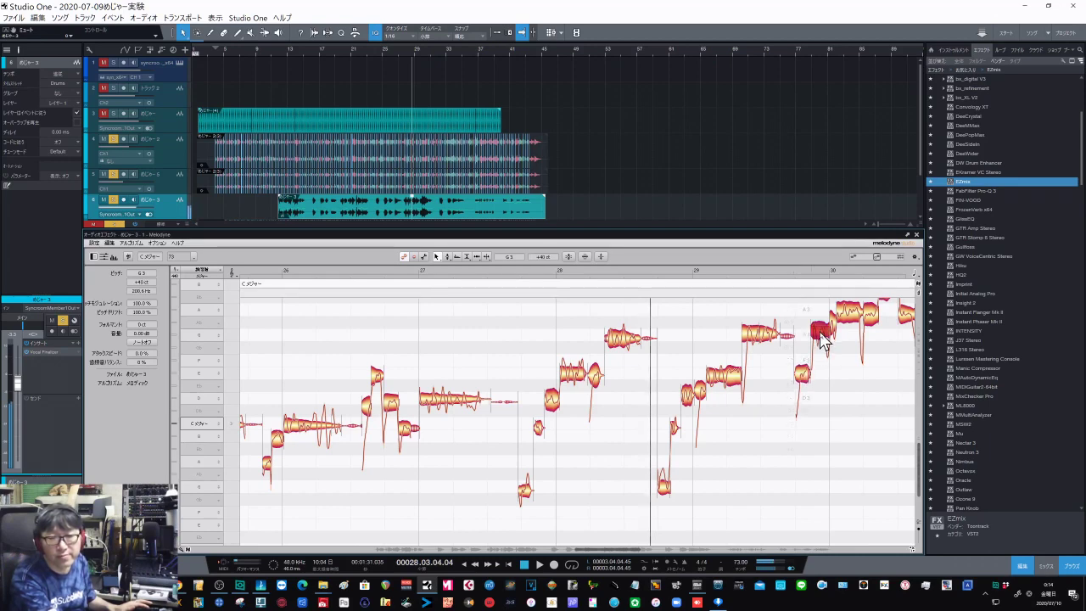
pyautogui.doubleClick(822, 334)
pyautogui.click(838, 342)
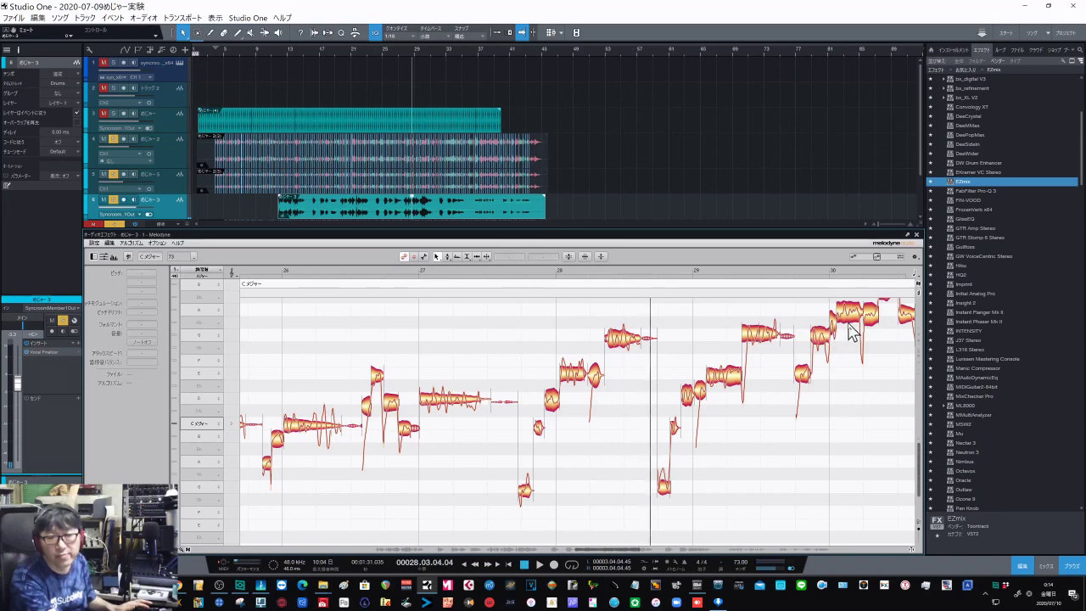
# Audition the A3 note at bar 30 and tune the note following it to A3 at about -17 ct
pyautogui.click(854, 326)
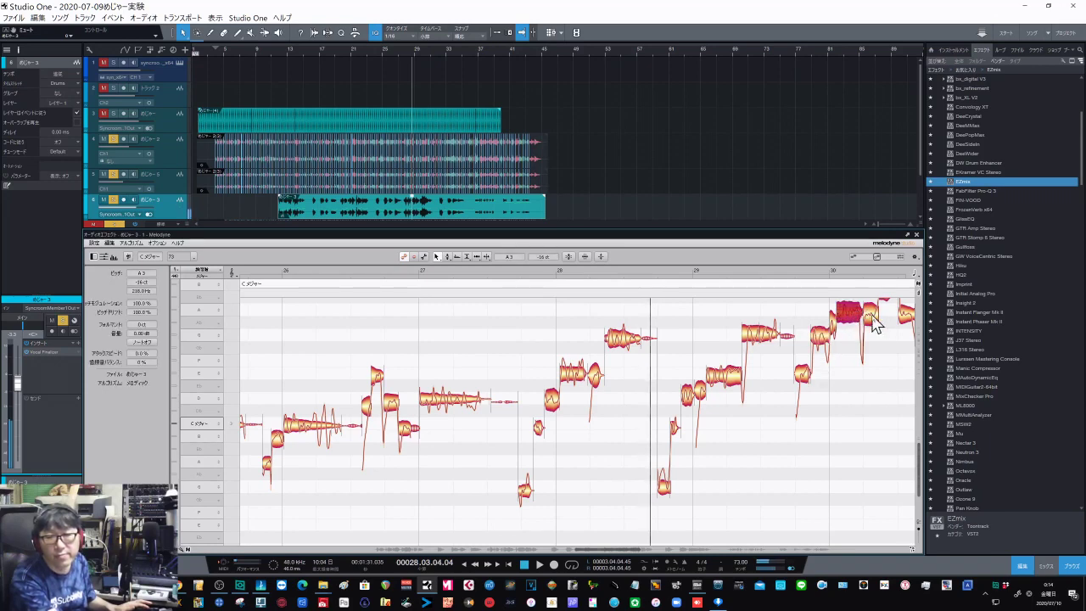
pyautogui.click(872, 321)
pyautogui.moveTo(874, 325); pyautogui.dragTo(877, 312)
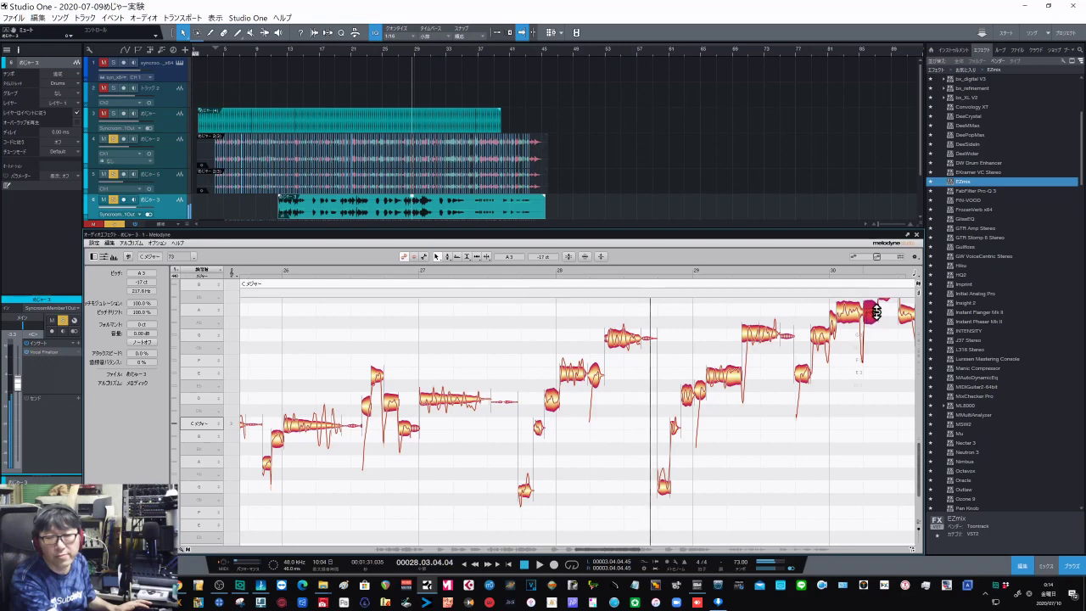
# Tune the short note just before bar 35 and raise the long vibrato note in bar 34 toward C3
pyautogui.moveTo(840, 389); pyautogui.dragTo(636, 485)
pyautogui.click(663, 381)
pyautogui.moveTo(662, 380); pyautogui.dragTo(667, 378)
pyautogui.doubleClick(571, 375)
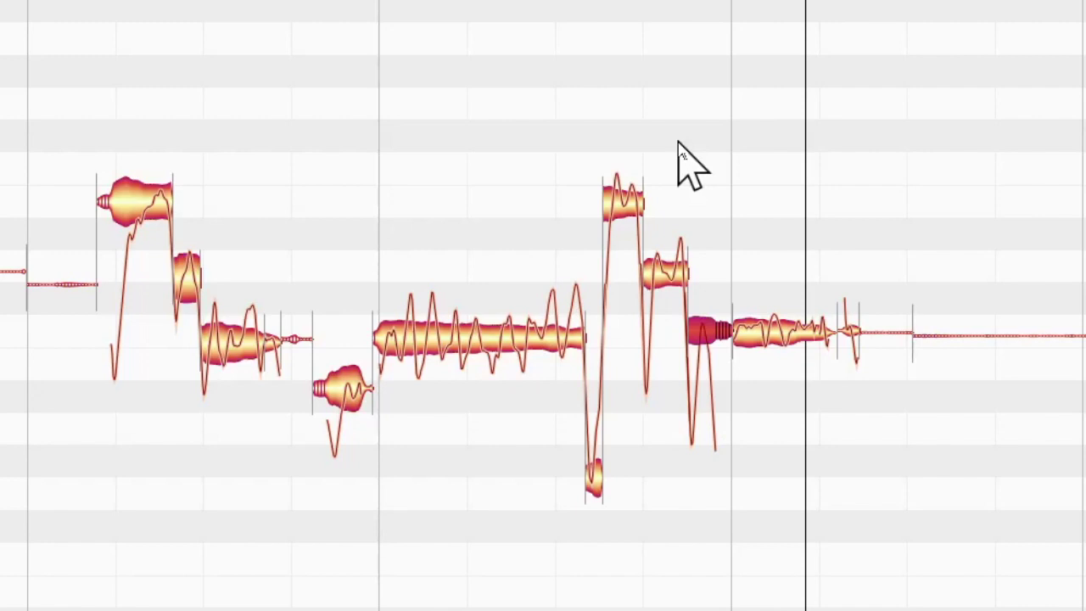
pyautogui.click(482, 343)
pyautogui.moveTo(483, 344); pyautogui.dragTo(499, 327)
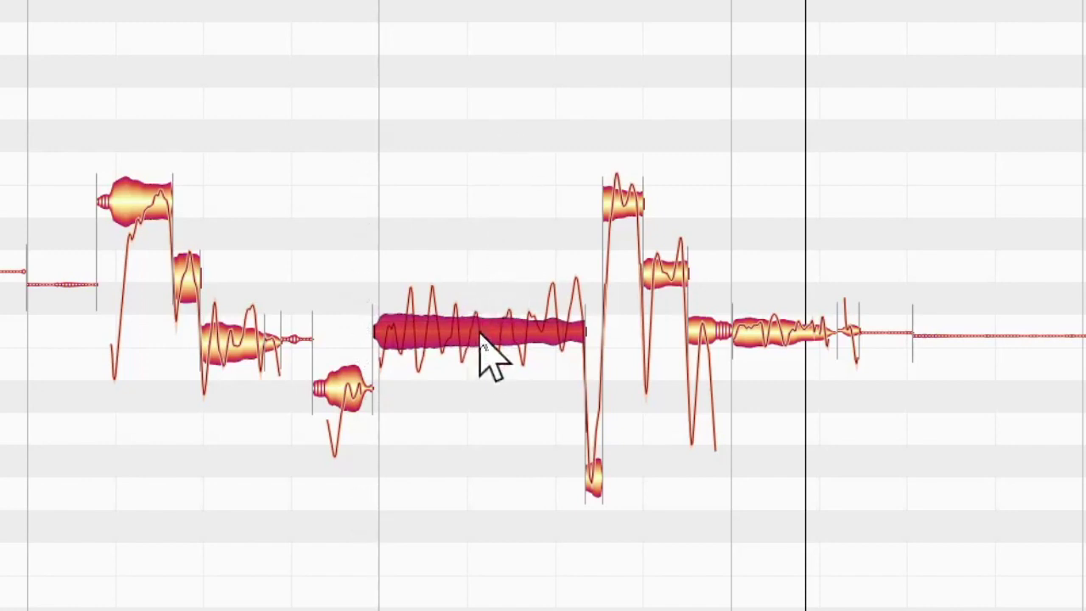
# Reduce the pitch modulation and the pitch drift of the long C3 note in bar 34
pyautogui.rightClick(480, 344)
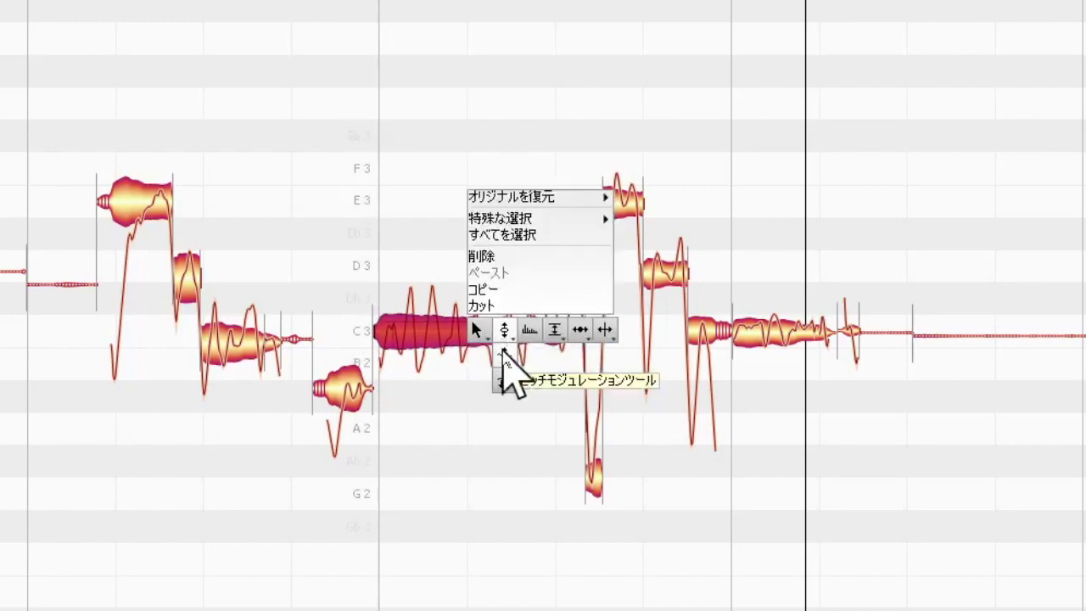
pyautogui.click(505, 379)
pyautogui.moveTo(498, 322); pyautogui.dragTo(499, 352)
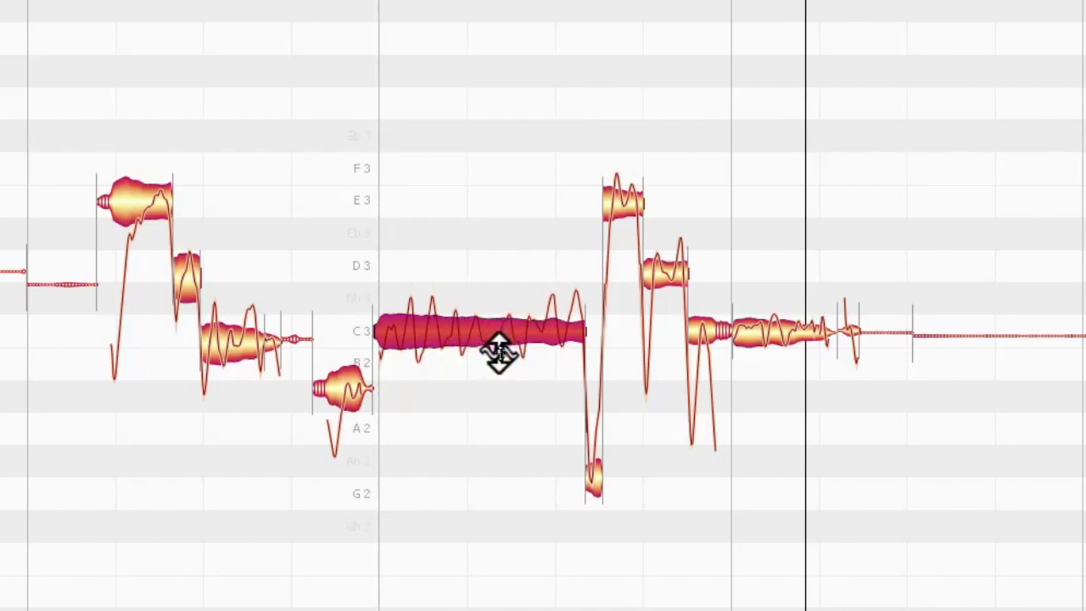
pyautogui.rightClick(497, 335)
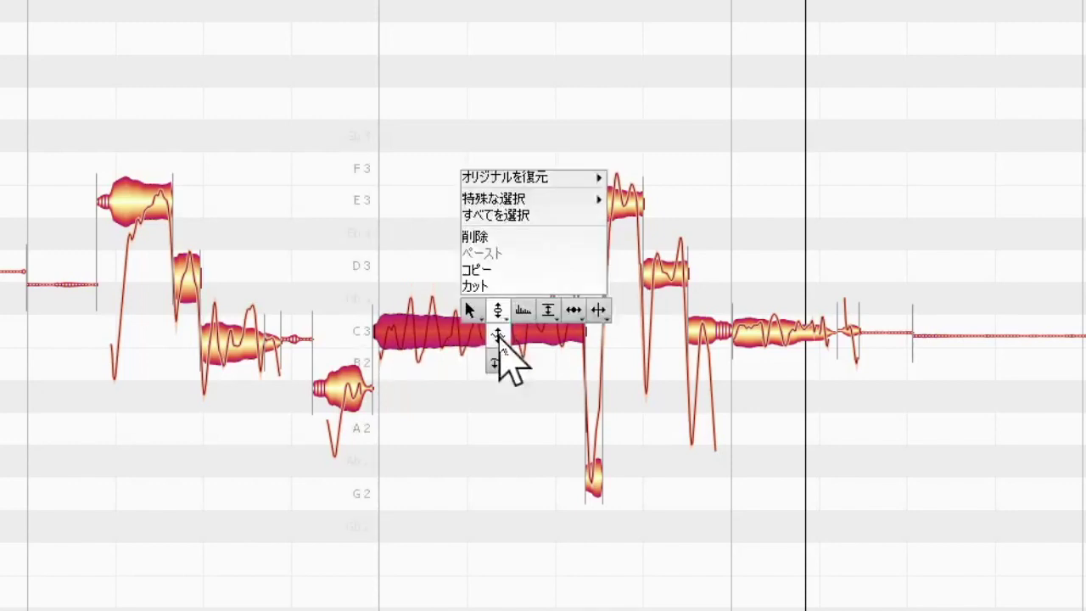
pyautogui.click(495, 362)
pyautogui.moveTo(496, 321); pyautogui.dragTo(499, 420)
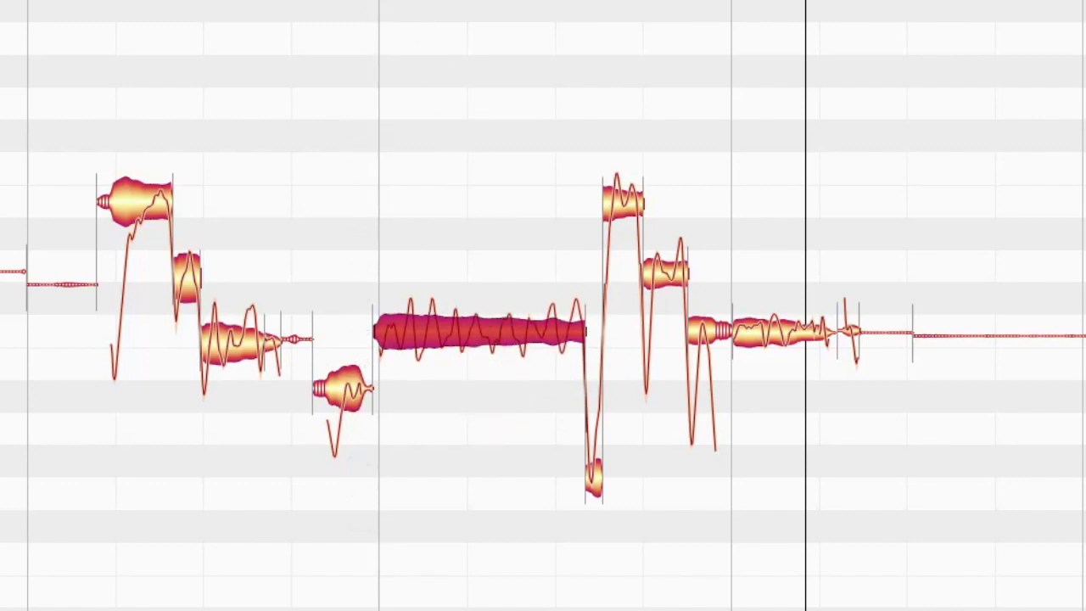
# Play back the phrase into bar 35 and move the playback position back to bar 11, ahead of the vocal's first phrase
pyautogui.doubleClick(65, 52)
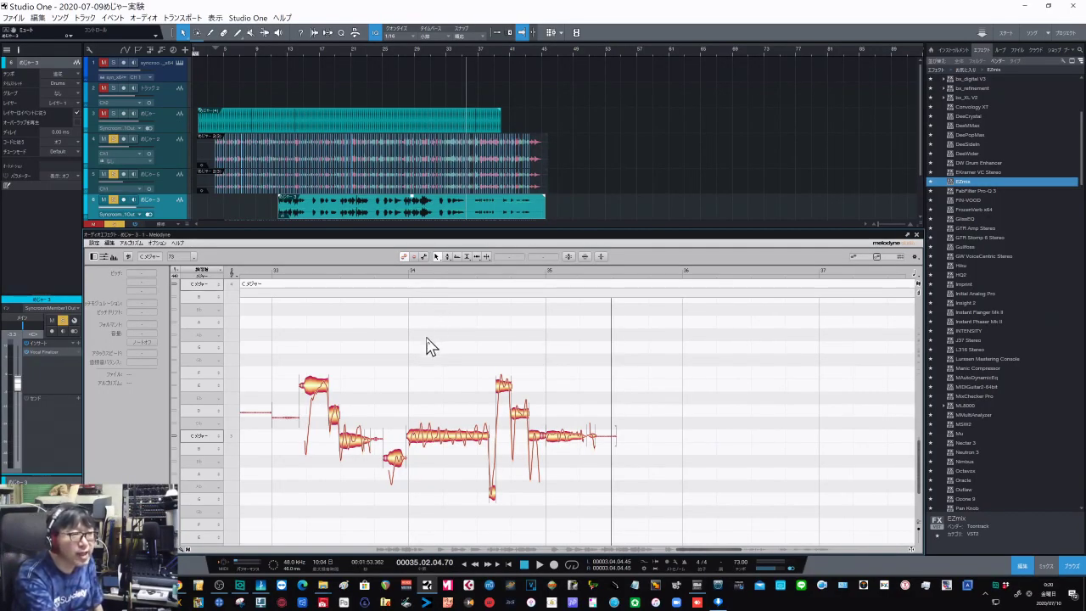
pyautogui.click(272, 50)
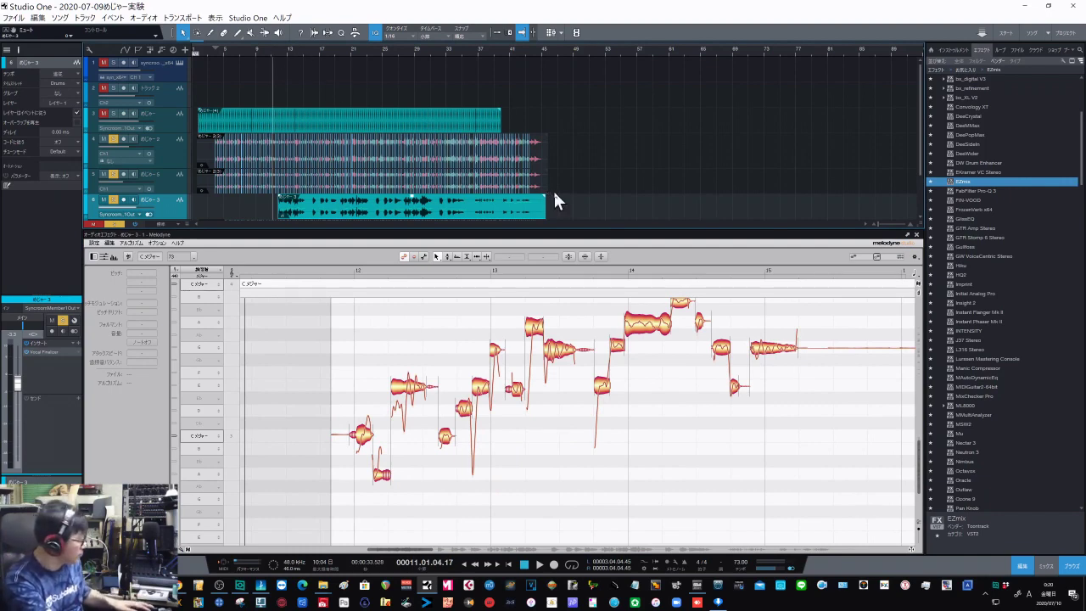
# Show the mixer during playback and fine-adjust the vocal channel's fader
pyautogui.press('F3')
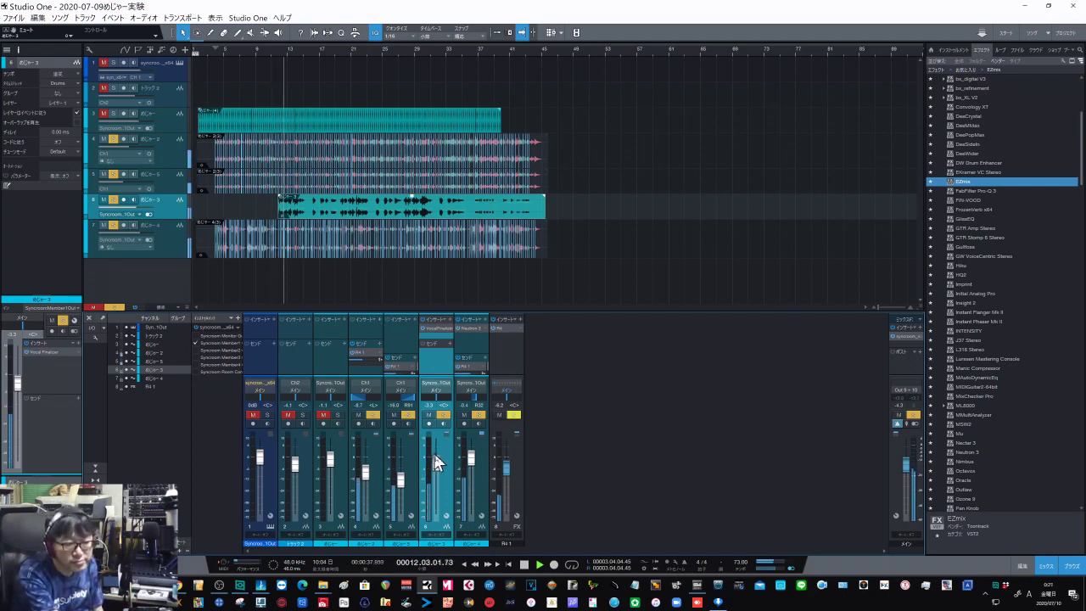
pyautogui.moveTo(437, 462); pyautogui.dragTo(437, 463)
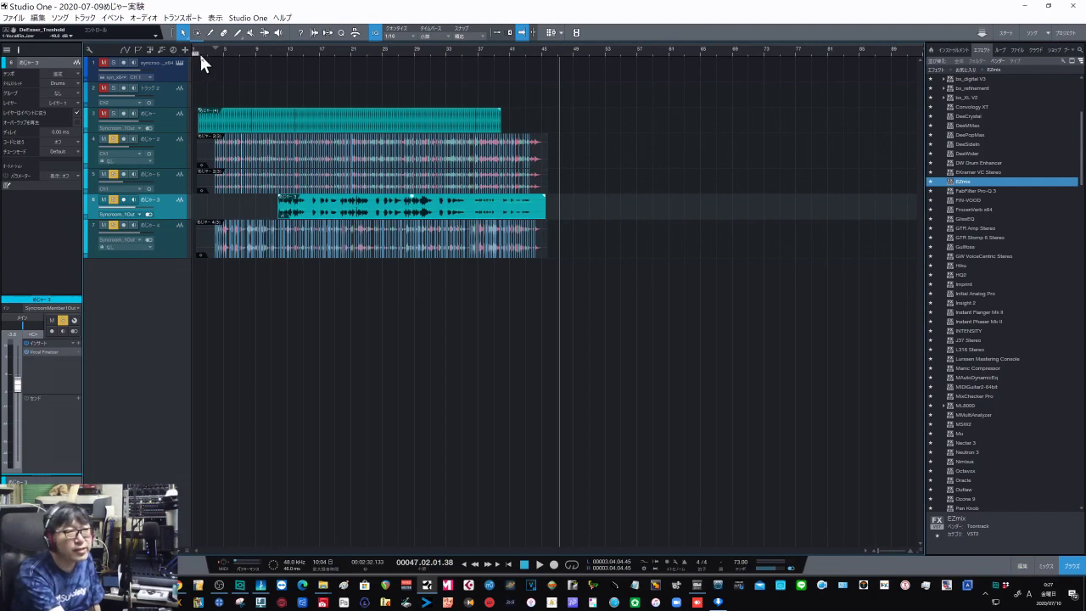
# Insert Ozone 9 on the main output and start its Master Assistant with Modern modules, Manual loudness, Medium intensity and Streaming destination
pyautogui.moveTo(201, 52); pyautogui.dragTo(212, 67)
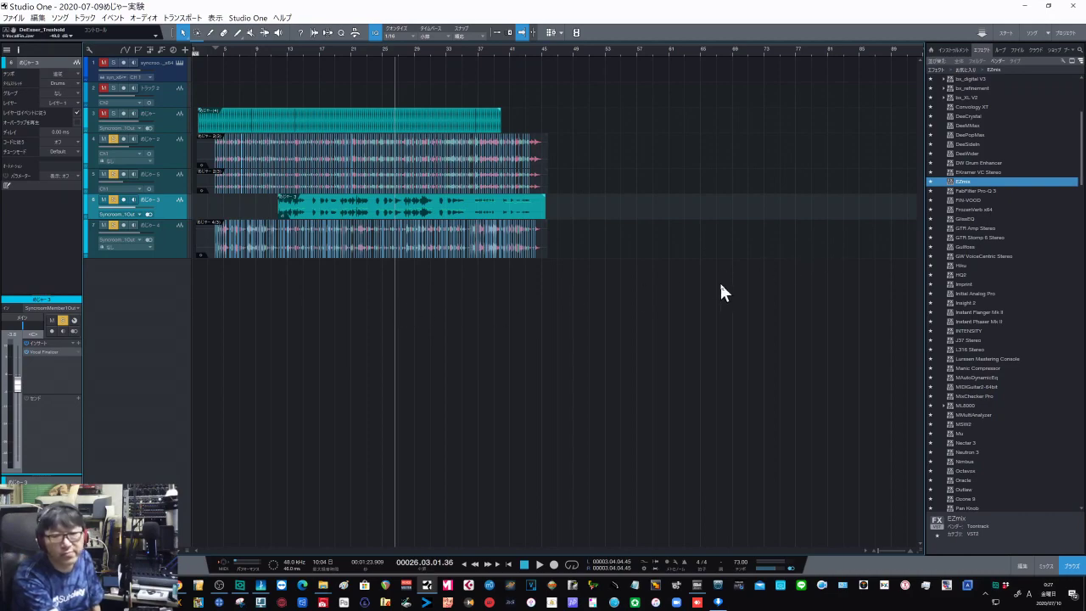
pyautogui.press('F3')
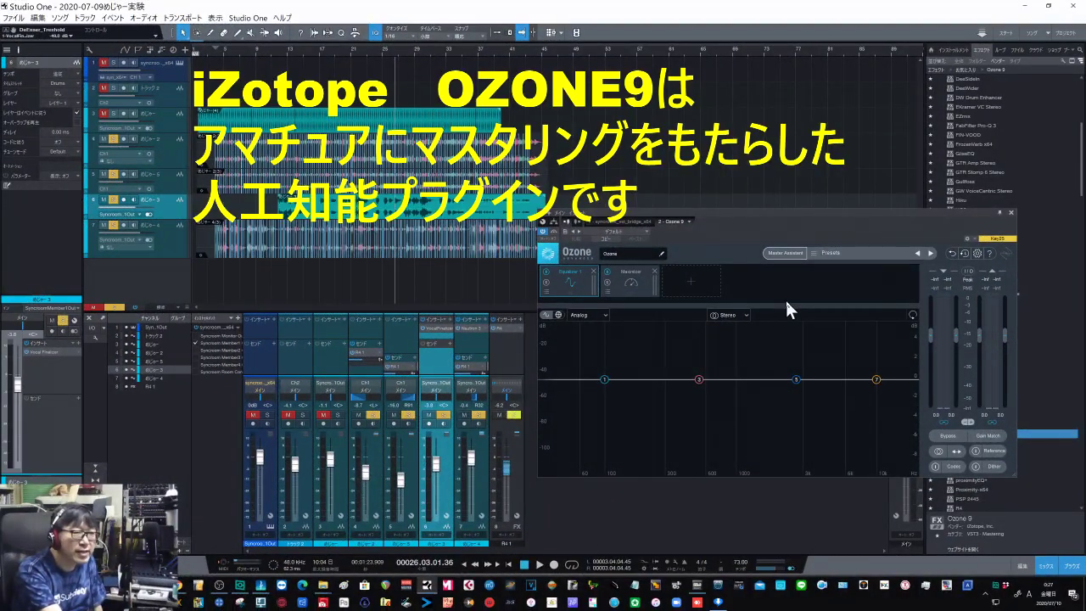
pyautogui.click(782, 253)
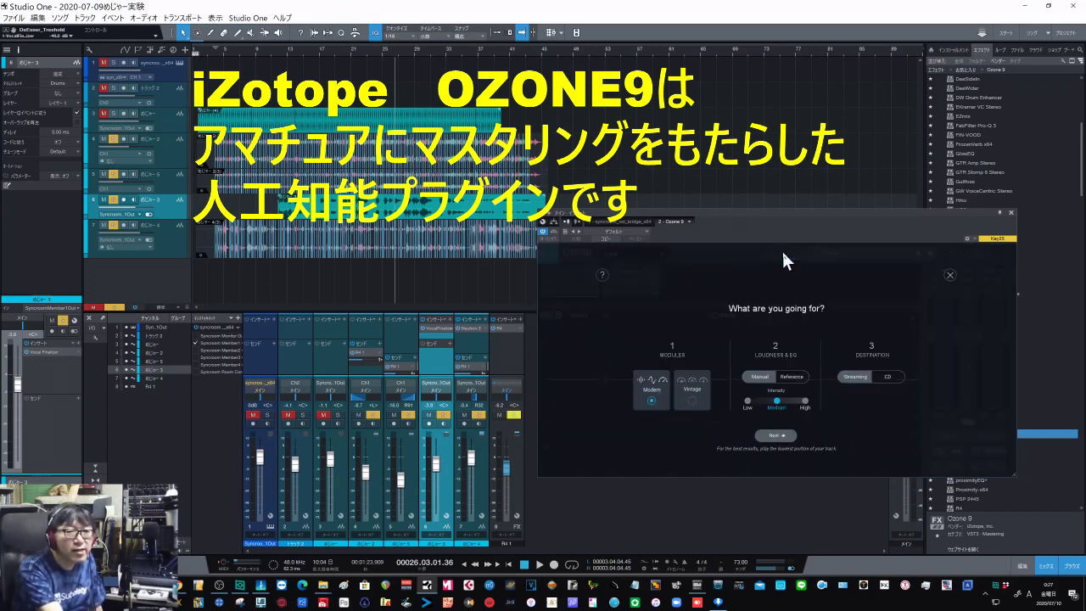
pyautogui.click(774, 435)
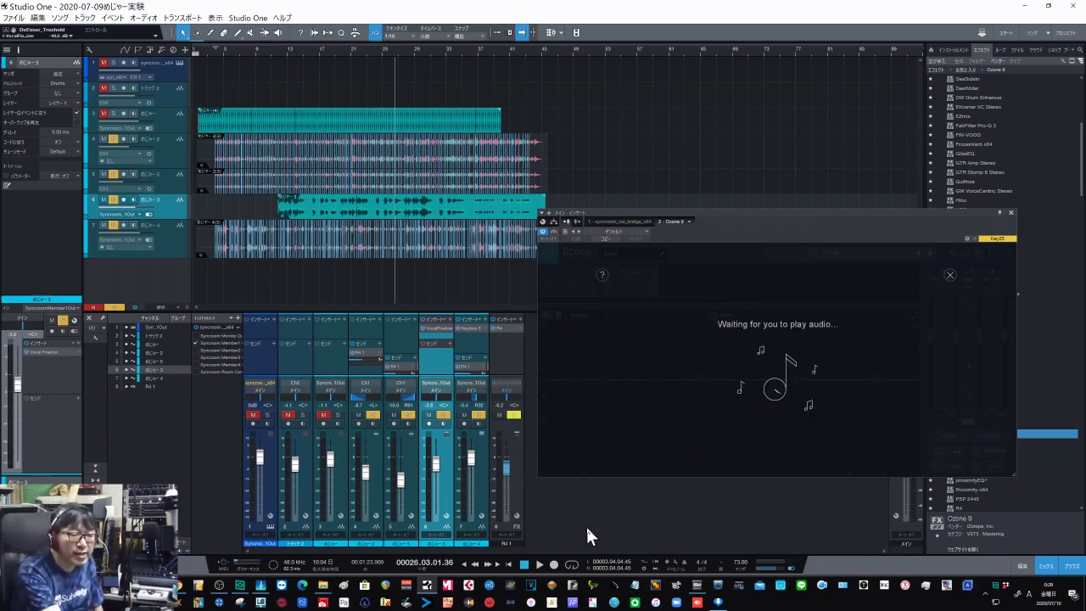
# Play the song from bar 26 for the Master Assistant to analyze, stop playback and accept the suggested mastering settings
pyautogui.click(538, 565)
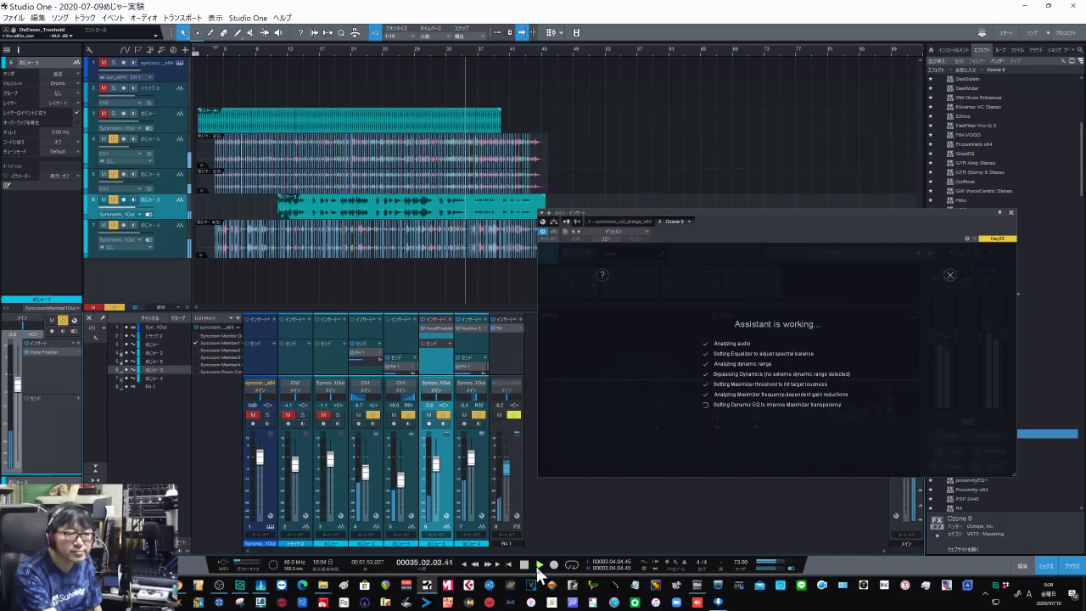
pyautogui.click(539, 566)
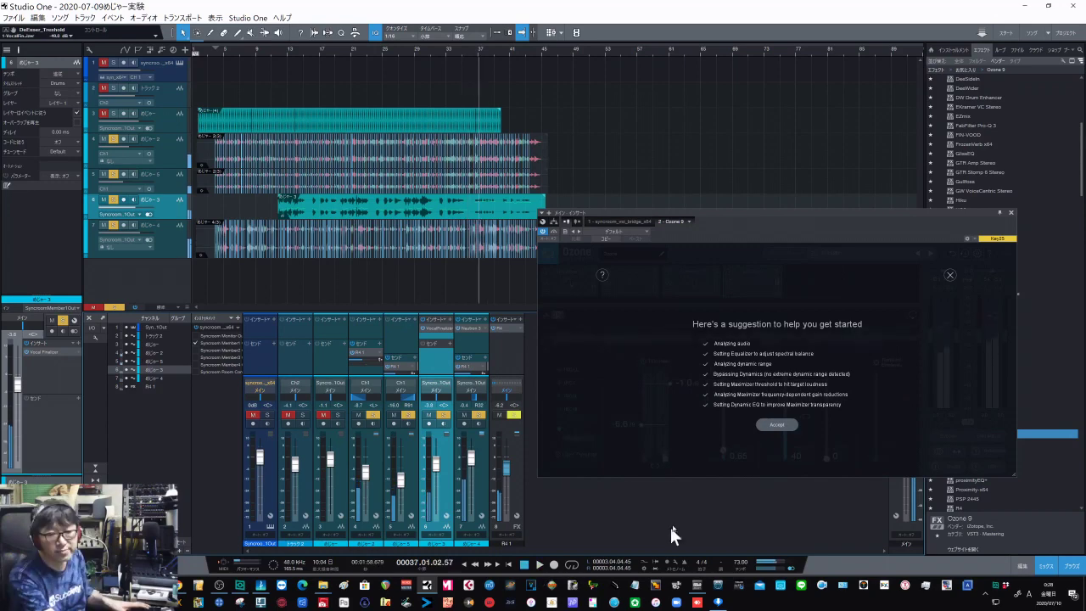
pyautogui.click(778, 427)
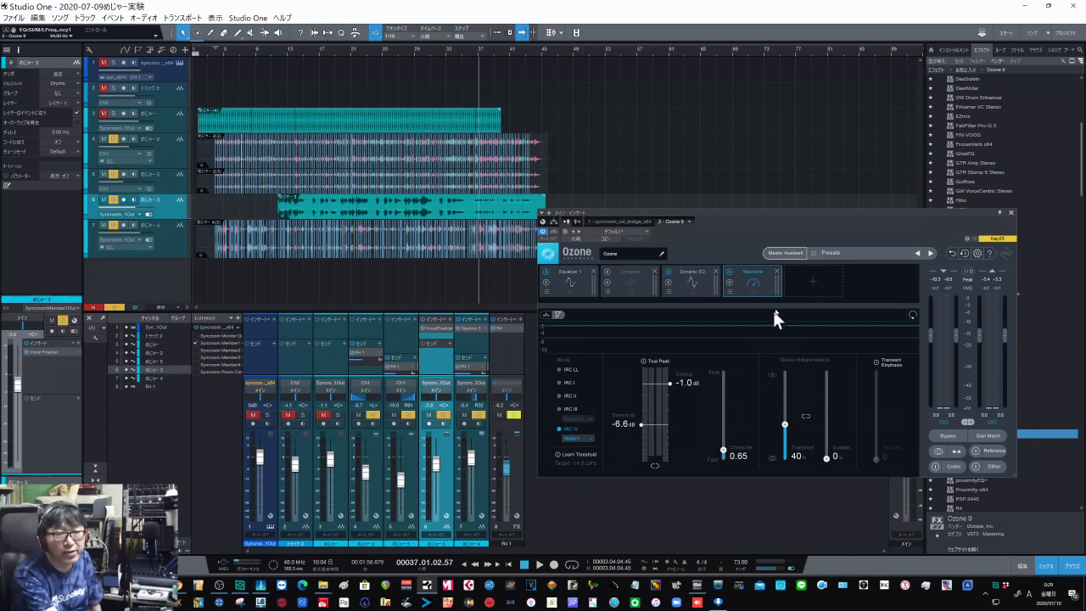
# Add an Imager module to the Ozone chain, move it ahead of the Maximizer and open its settings
pyautogui.click(811, 282)
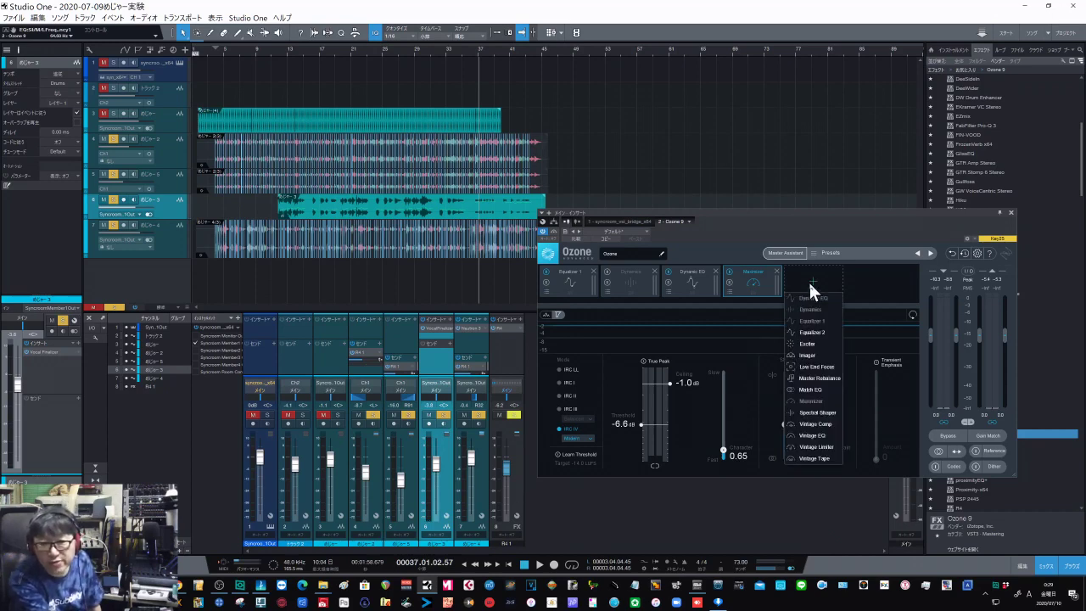
pyautogui.click(808, 355)
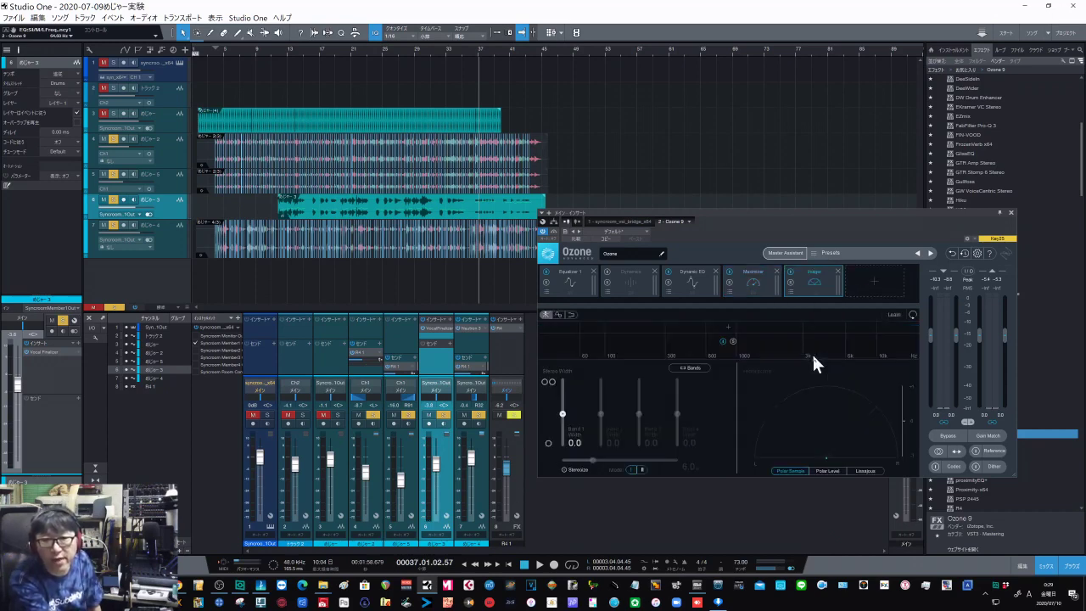
pyautogui.moveTo(810, 290); pyautogui.dragTo(745, 284)
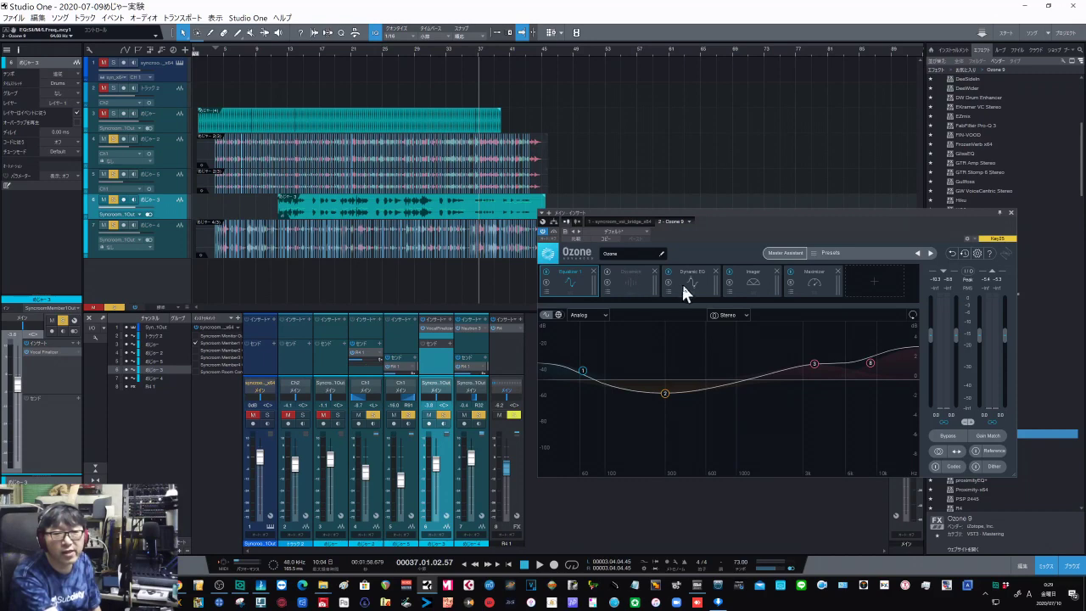
pyautogui.click(762, 287)
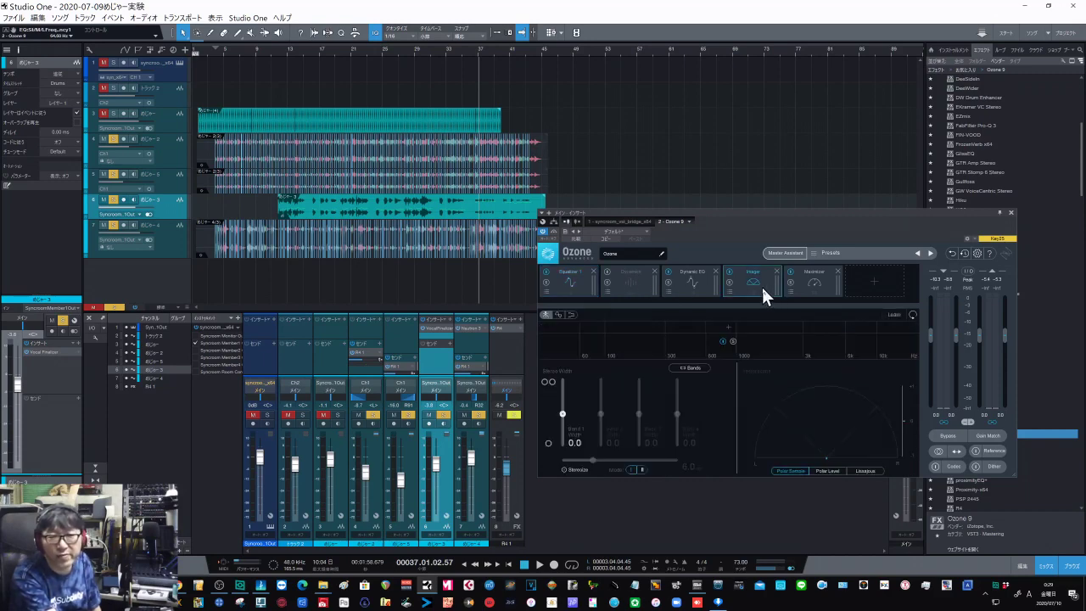